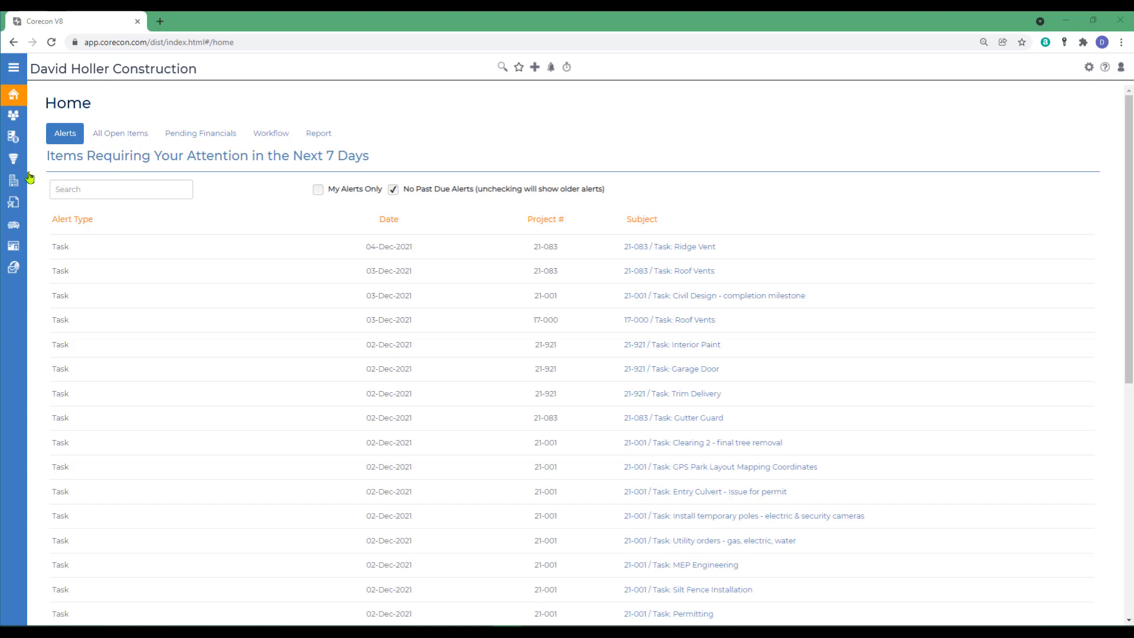
Open the labor items list in the Cost Database and look through the existing codes, descriptions and rates.
left_click(22, 140)
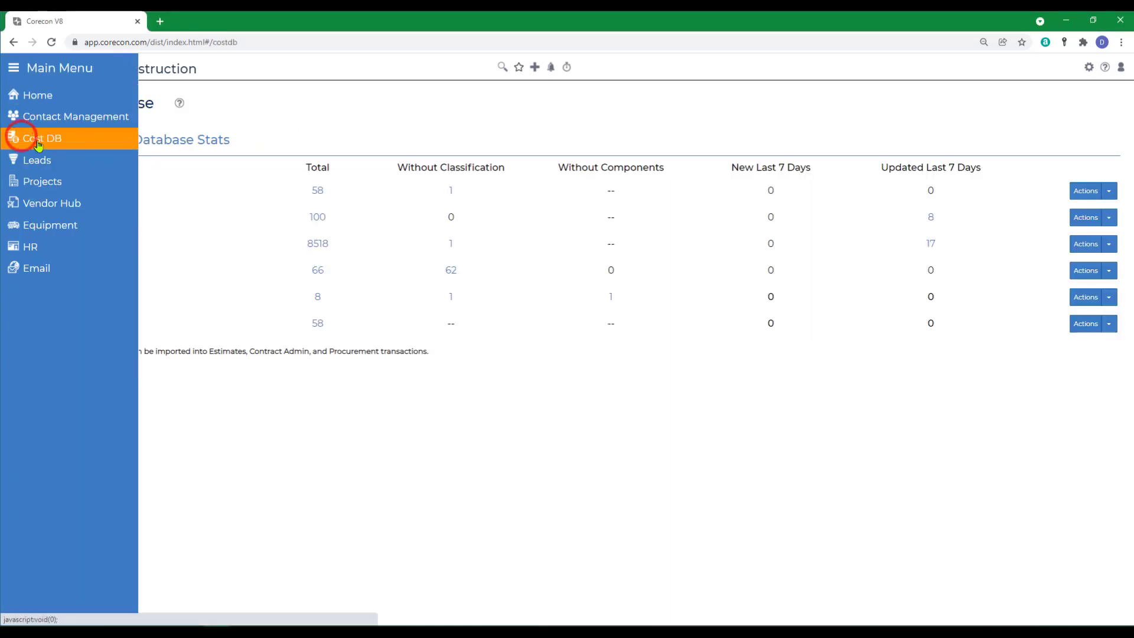
left_click(318, 217)
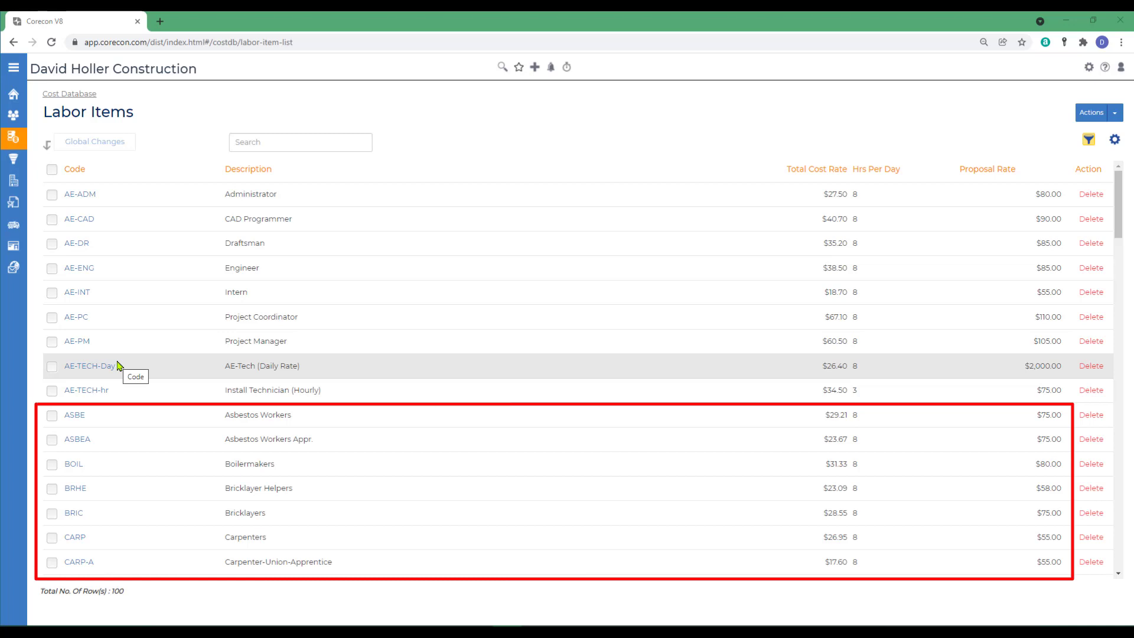
scroll(502, 365, "down", 5)
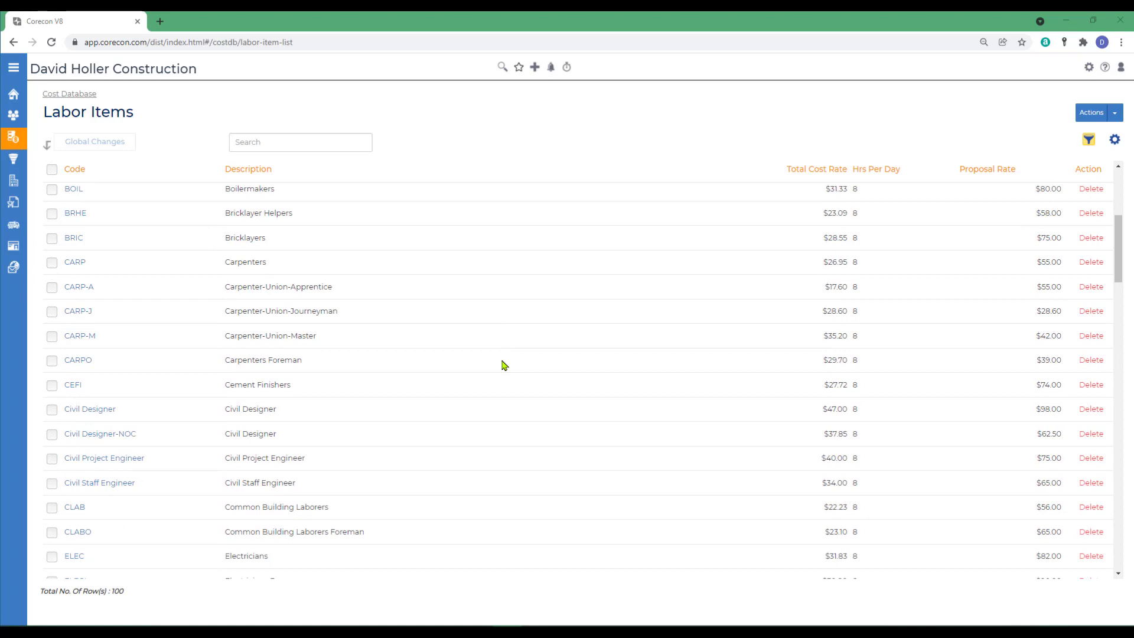
scroll(501, 364, "down", 10)
scroll(567, 378, "up", 5)
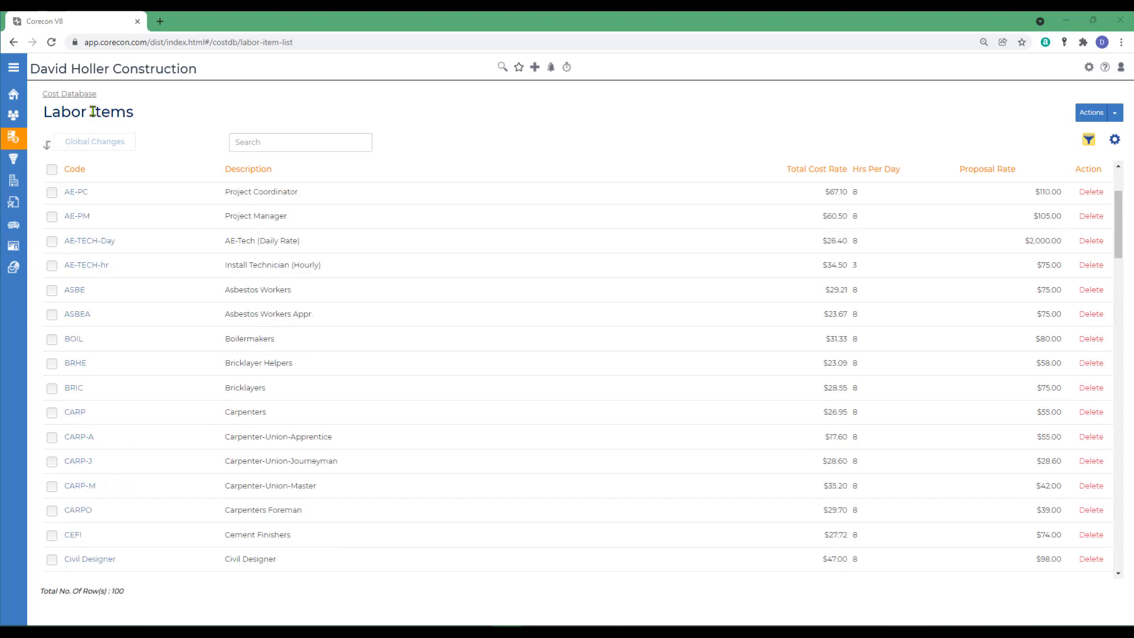
Start adding a labor item manually from the Cost Database, with code DW-FIN and description "Drywall Finisher - Non Union".
left_click(57, 95)
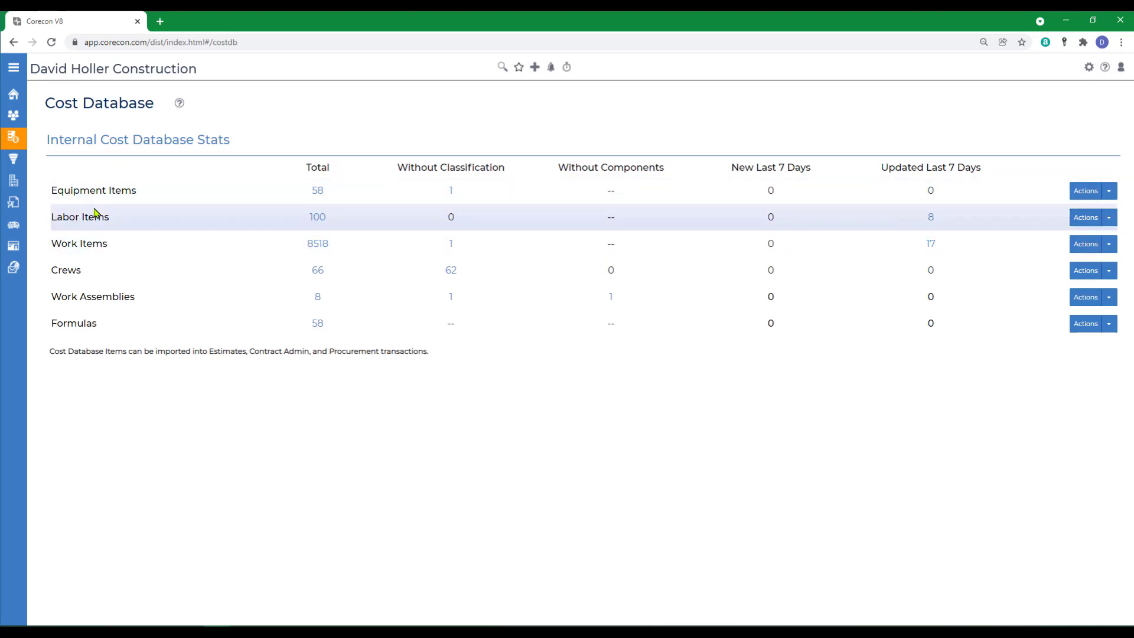
left_click(1108, 217)
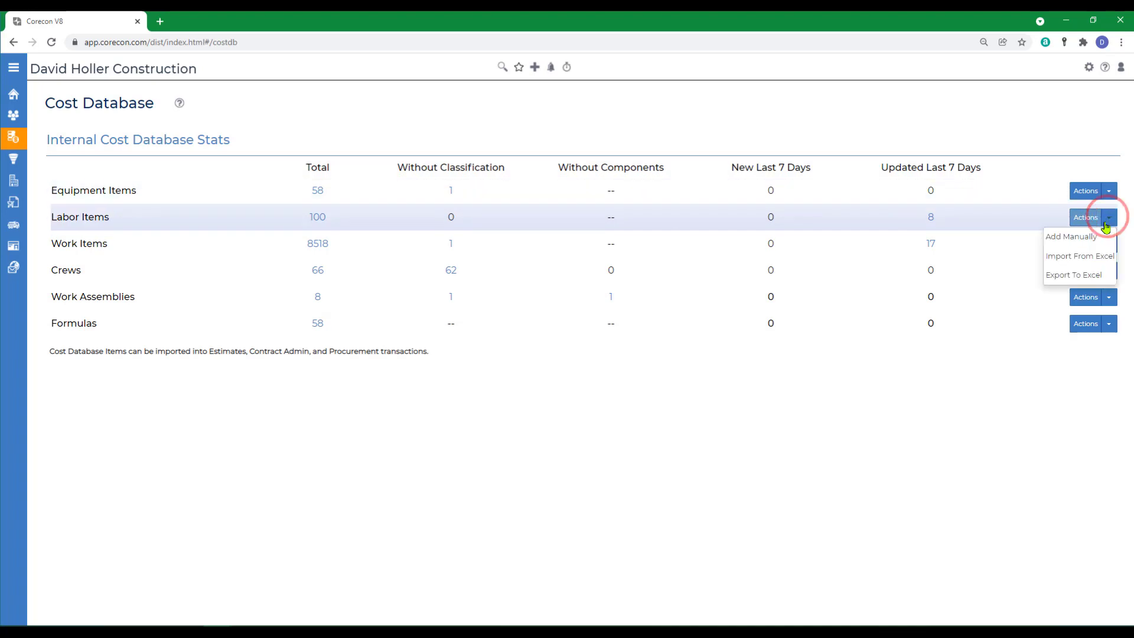
left_click(1080, 236)
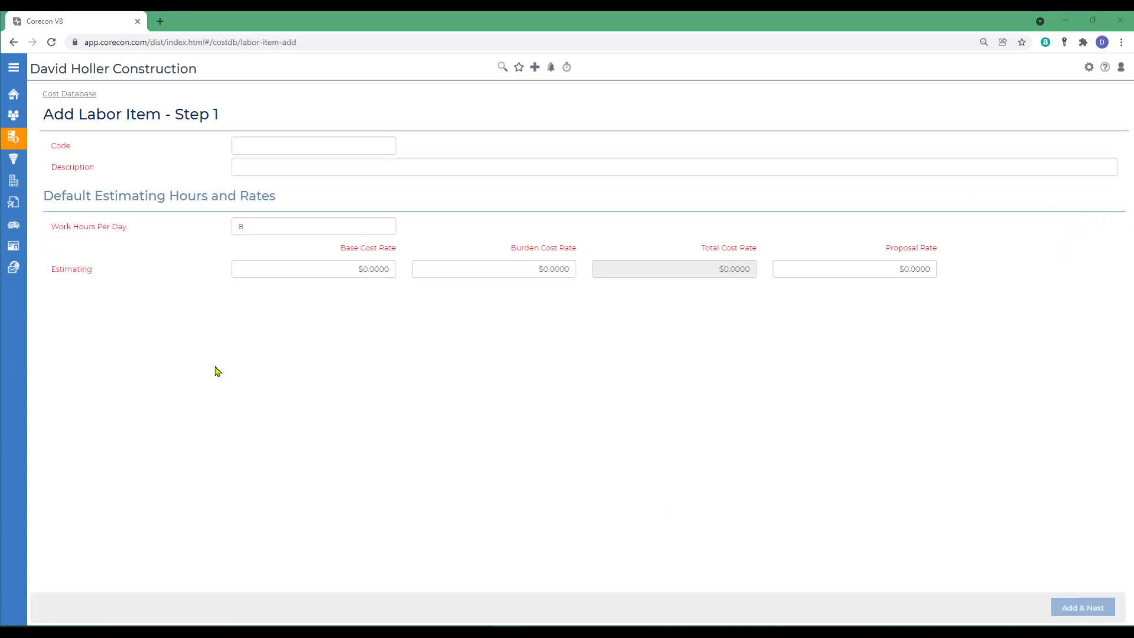
left_click(262, 143)
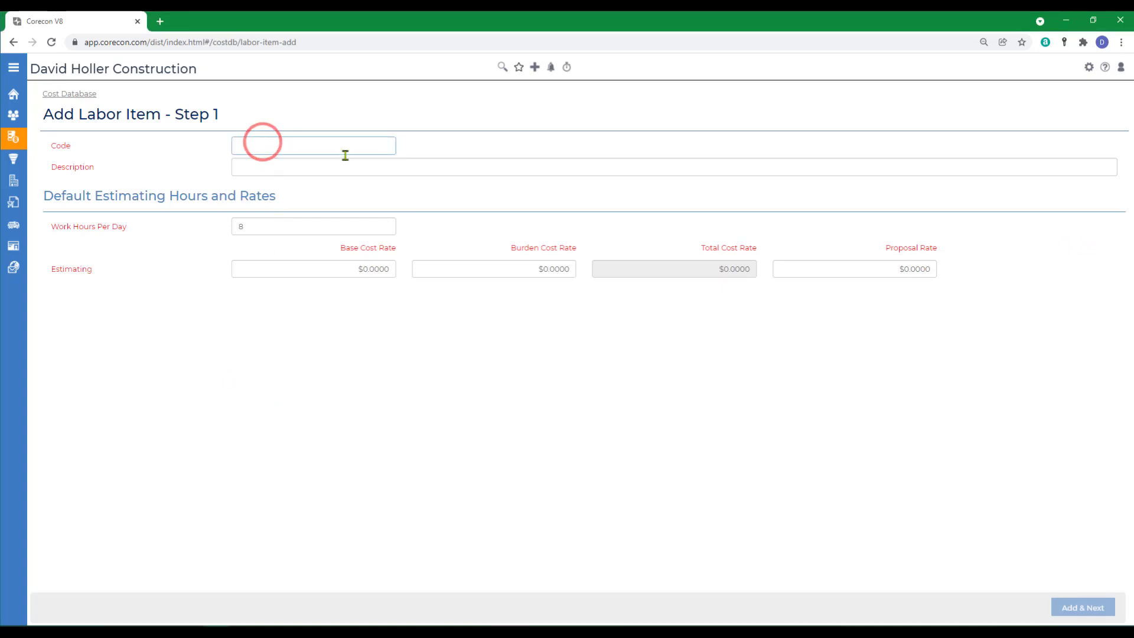
type("DW")
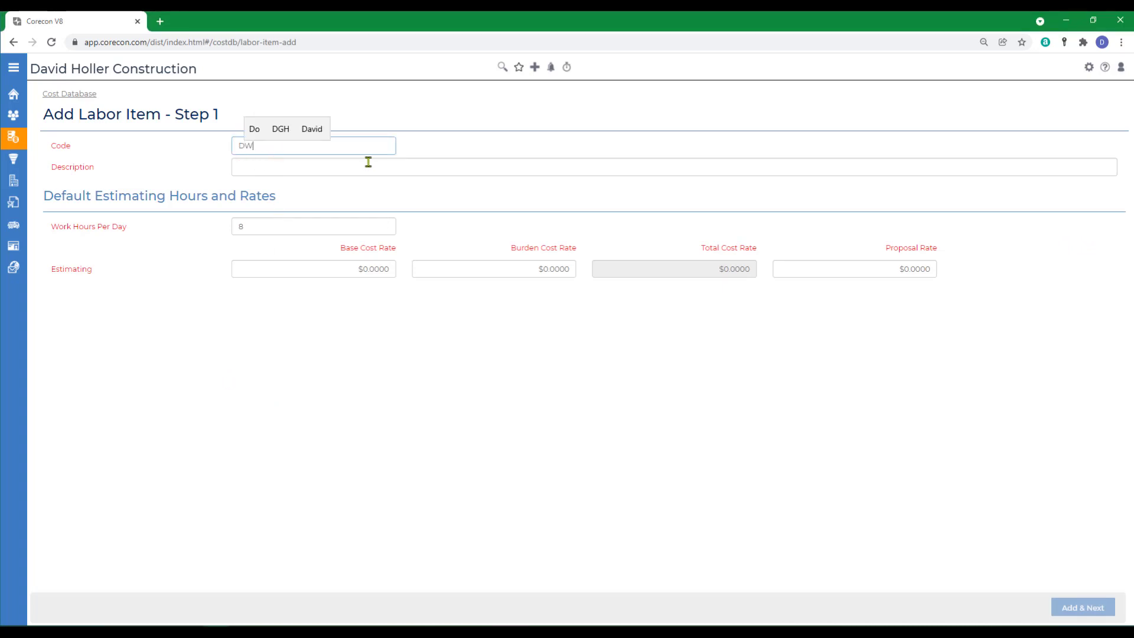
type("-FIN")
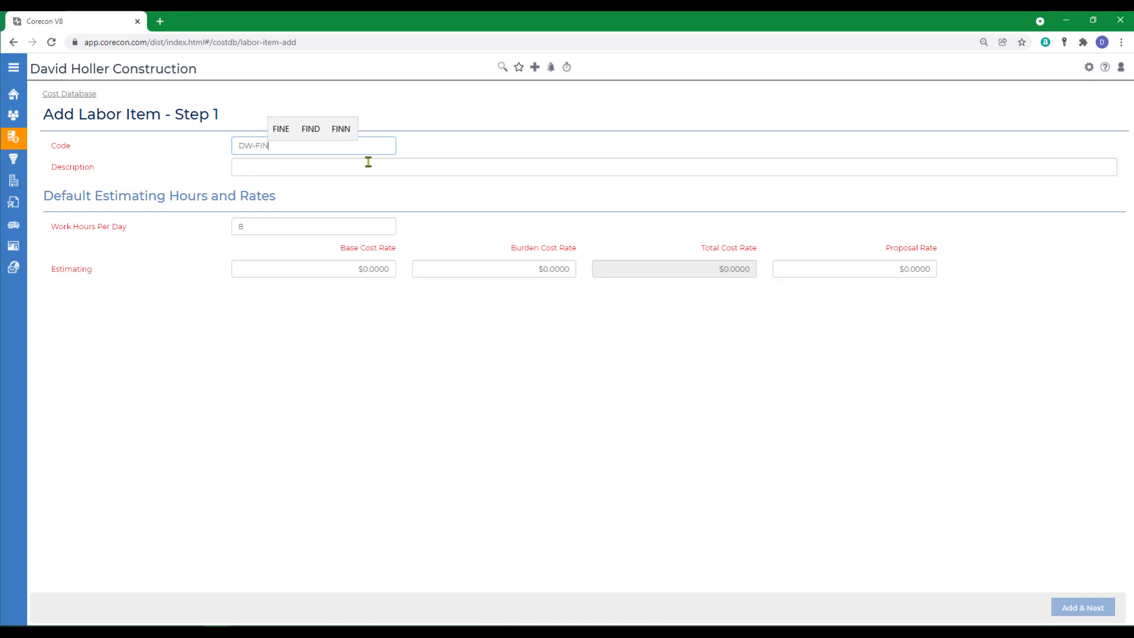
key("Tab")
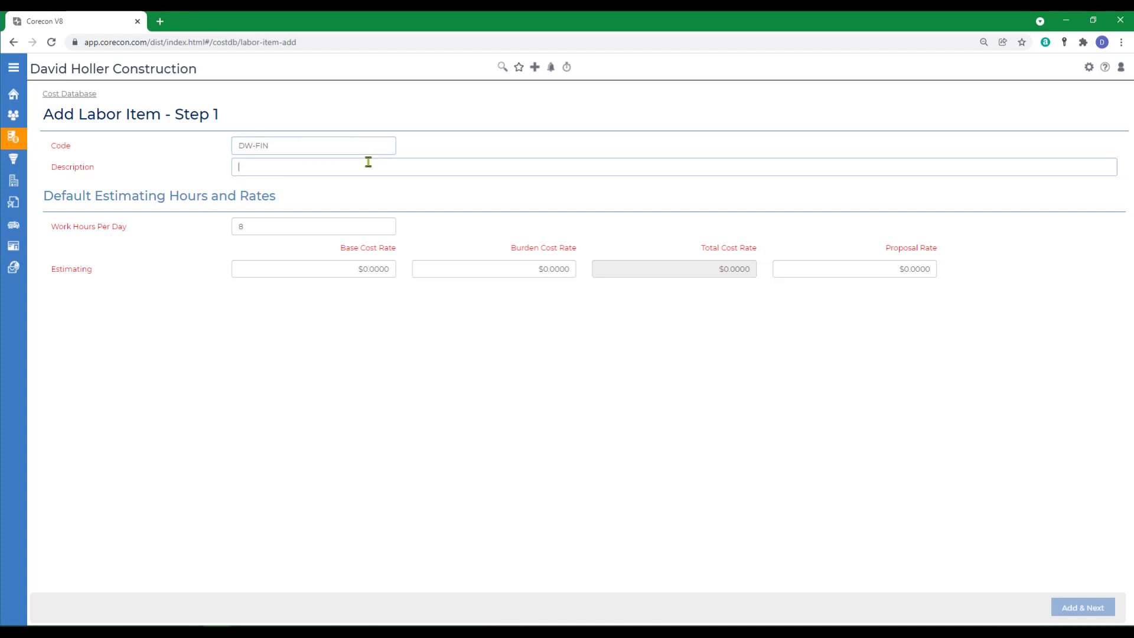
type("Drywall Finisher - Non Unio")
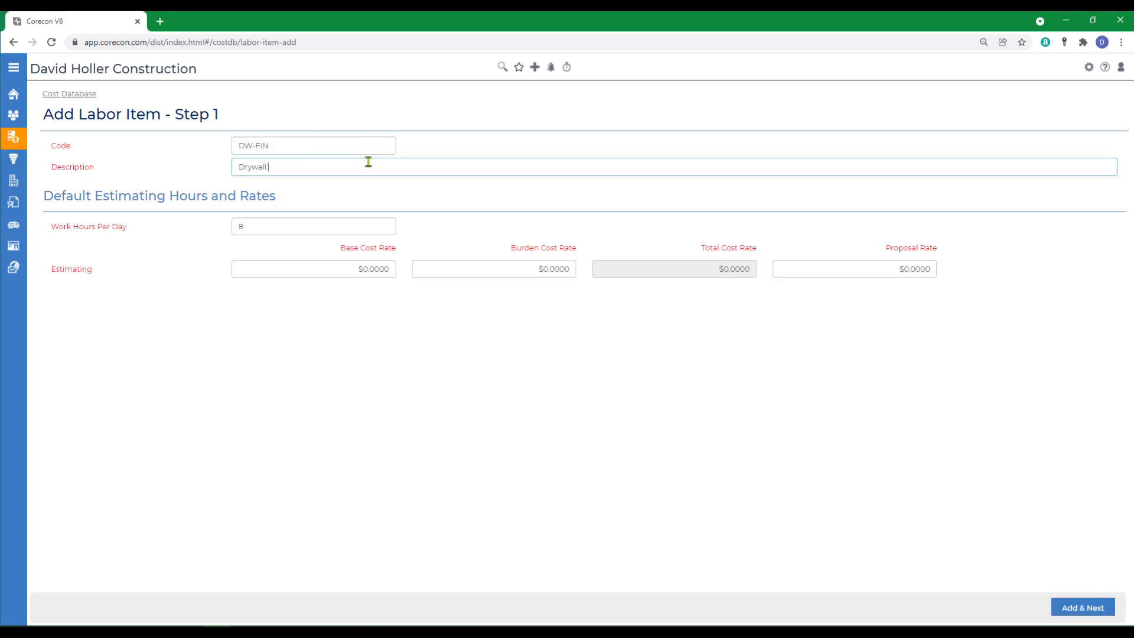
type("n")
key("Tab")
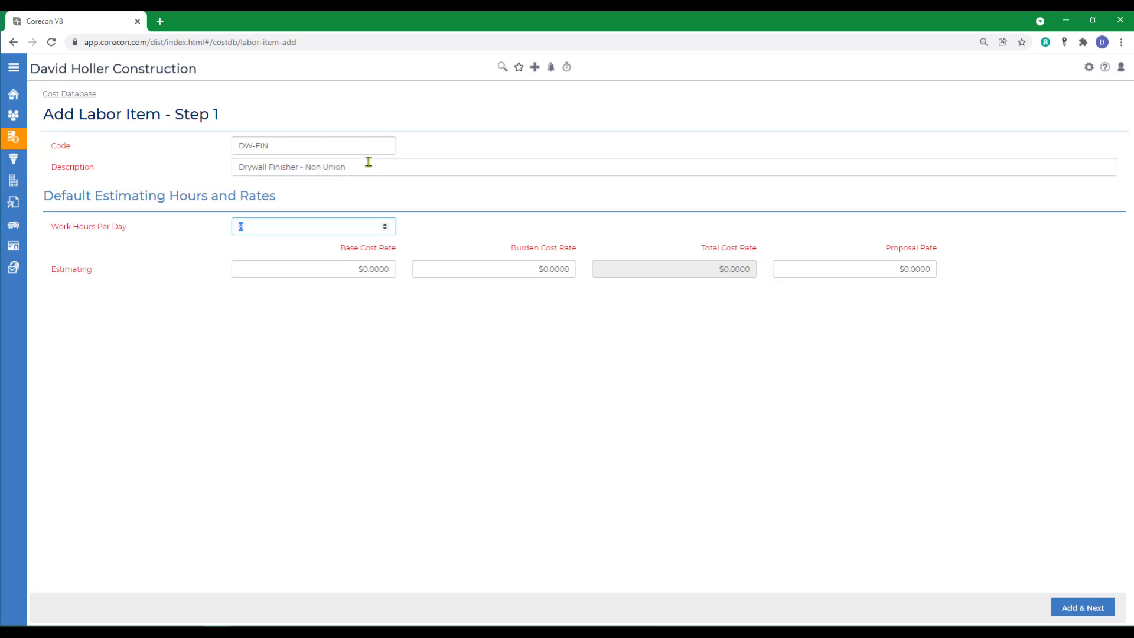
Set the base cost rate to $26.00, burden cost rate to $3.25 and proposal rate to $47.00, and add the labor item.
left_click(282, 267)
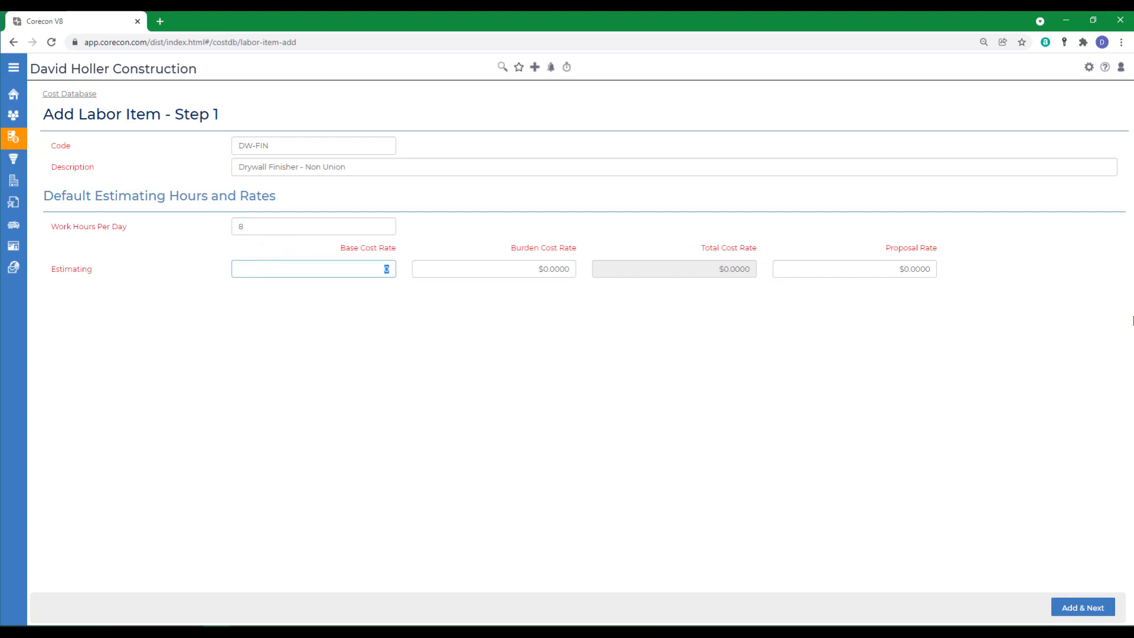
type("26.00")
key("Tab")
key("BackSpace")
type("3.25")
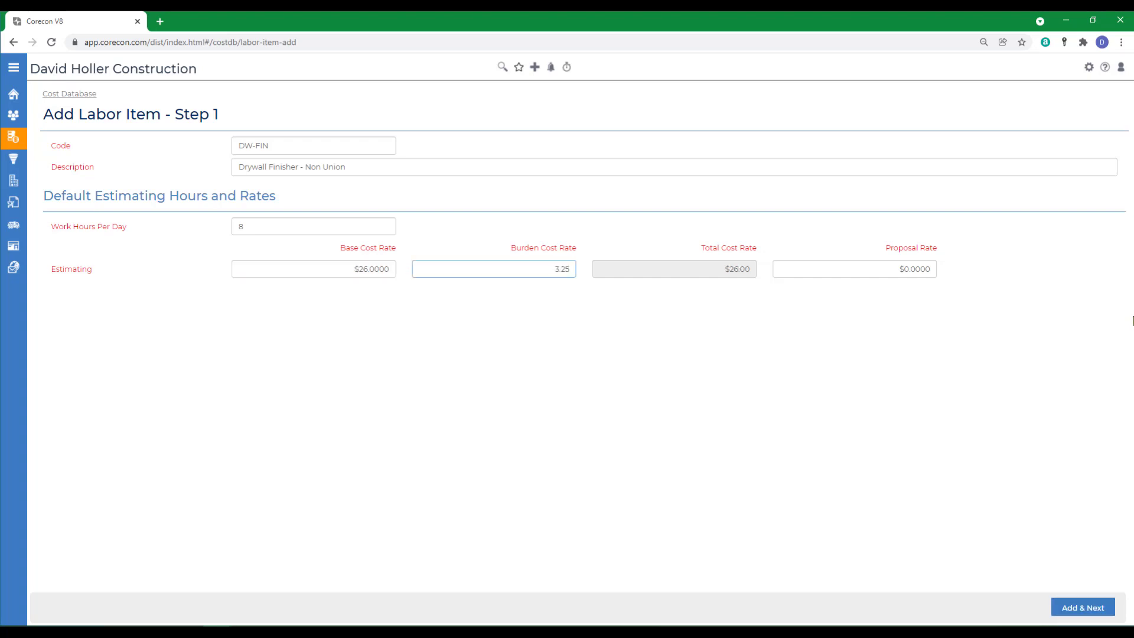
key("Tab")
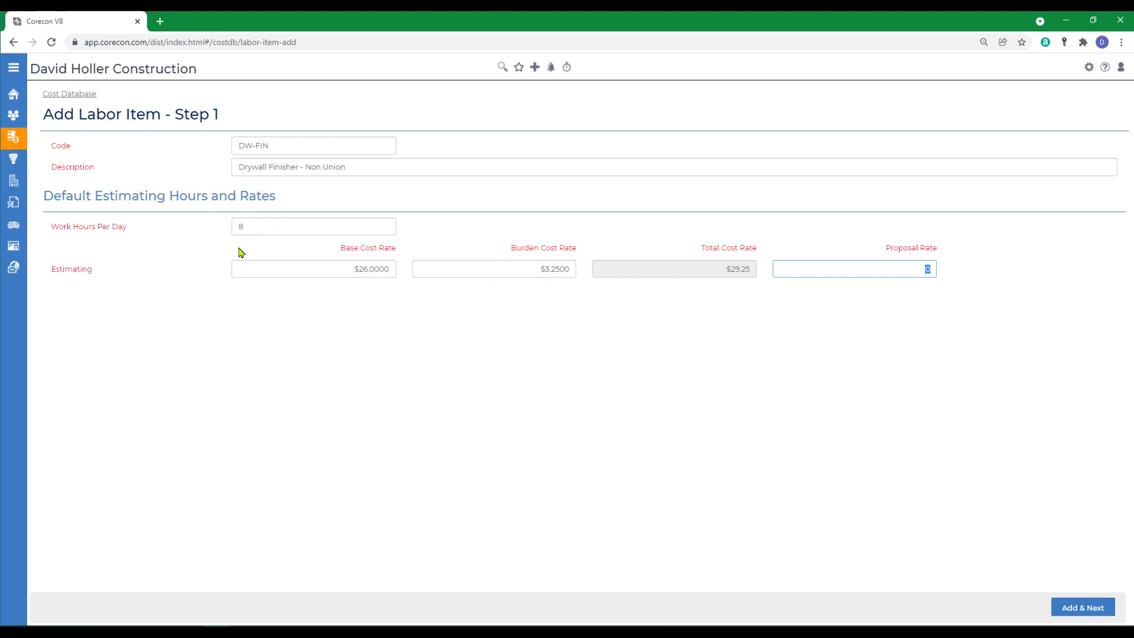
left_click(835, 270)
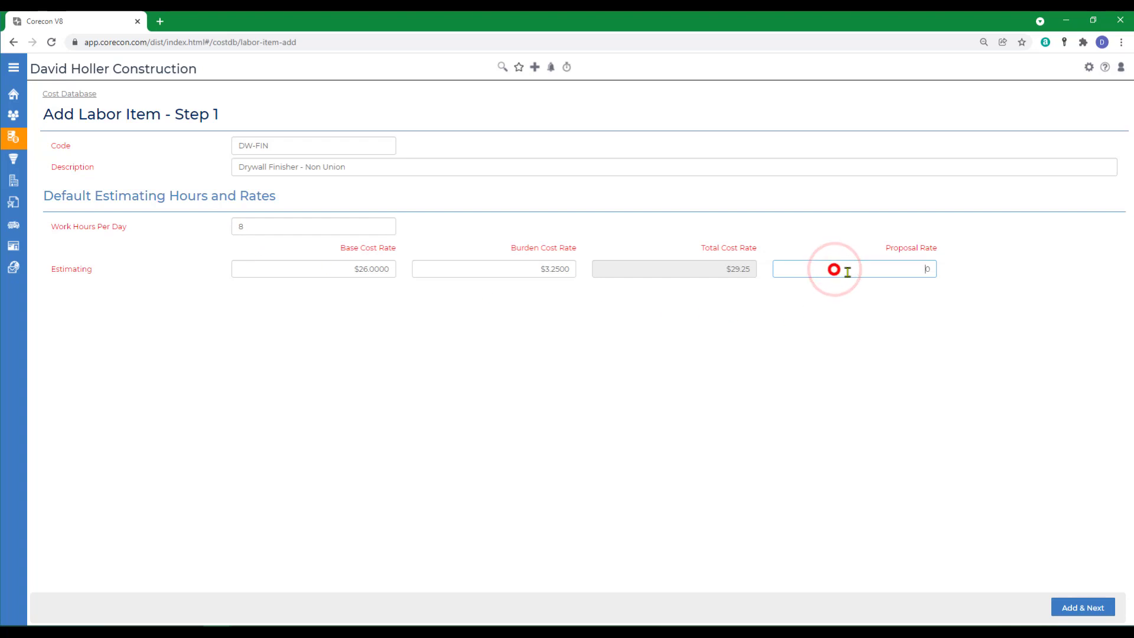
type("47")
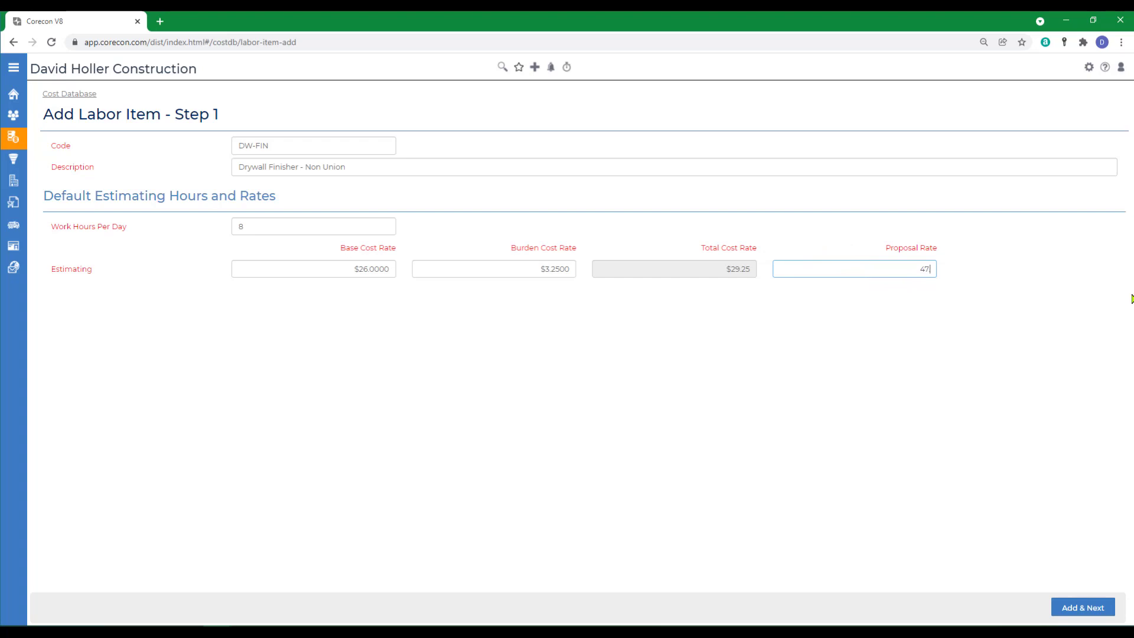
type(".00")
key("Tab")
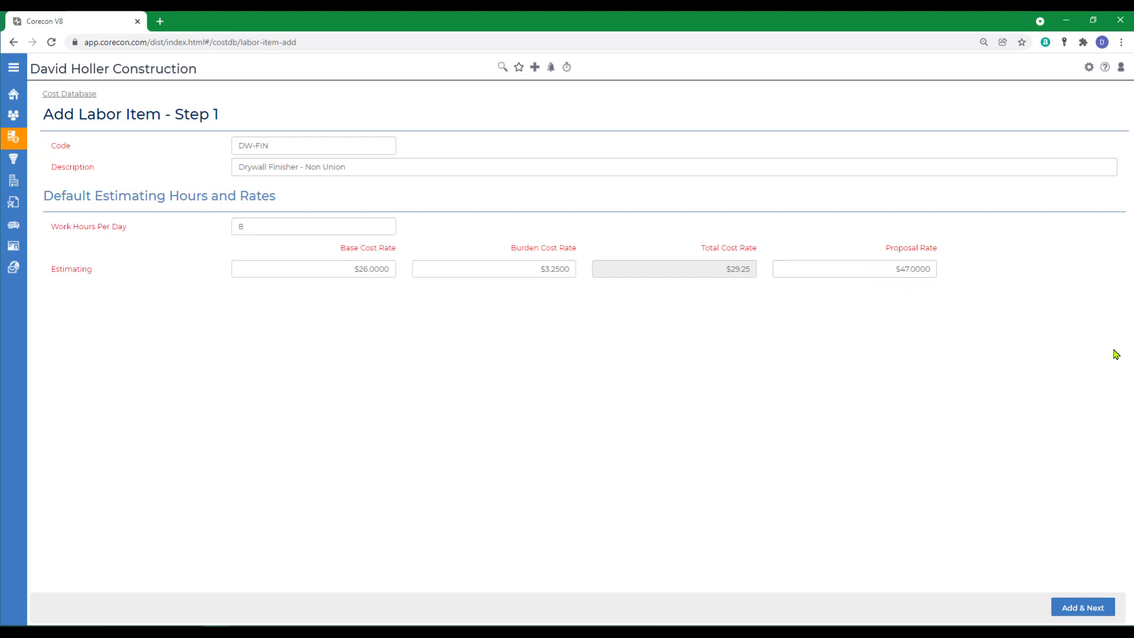
left_click(1070, 608)
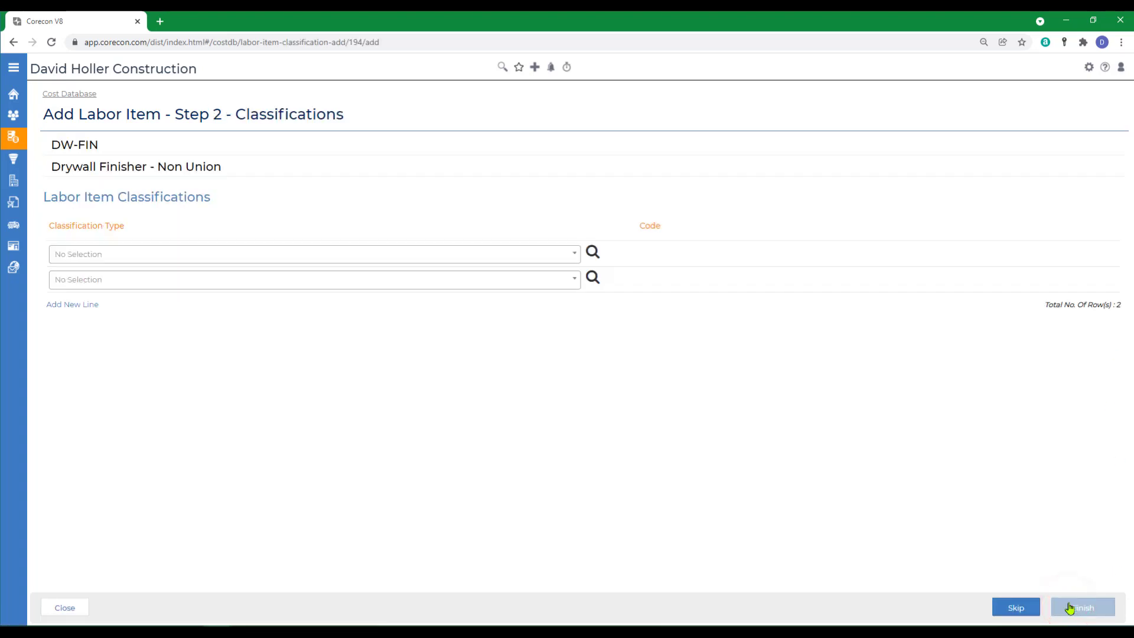
Assign the CSI 2016 classification code 09 29 00 - Gypsum Board on the labor item's first classification line.
left_click(573, 254)
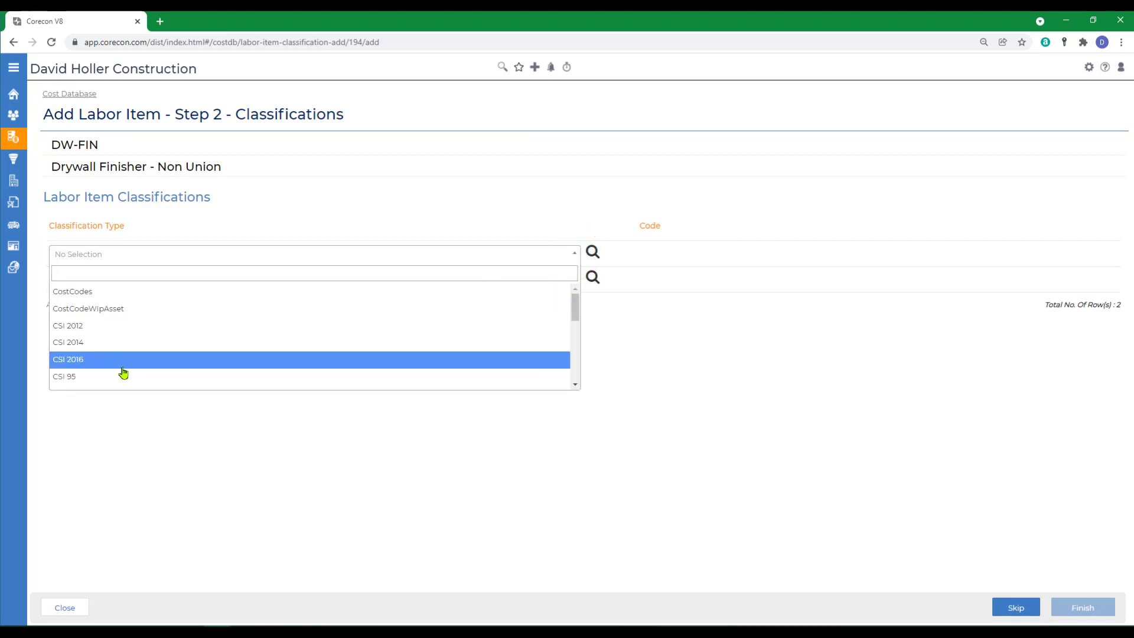
left_click(76, 359)
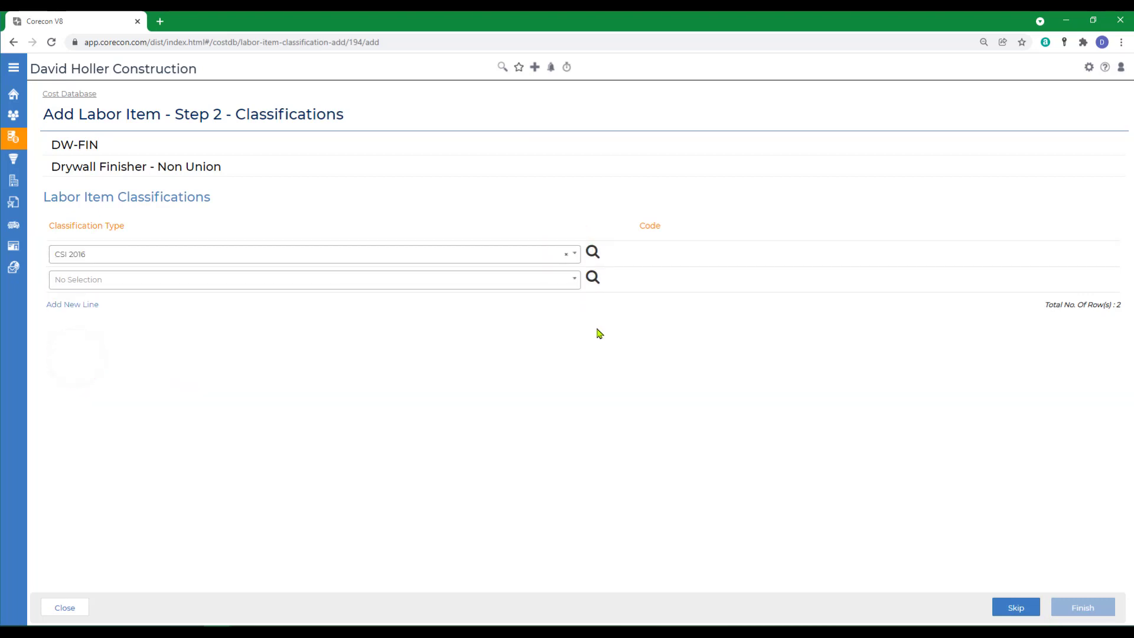
left_click(592, 254)
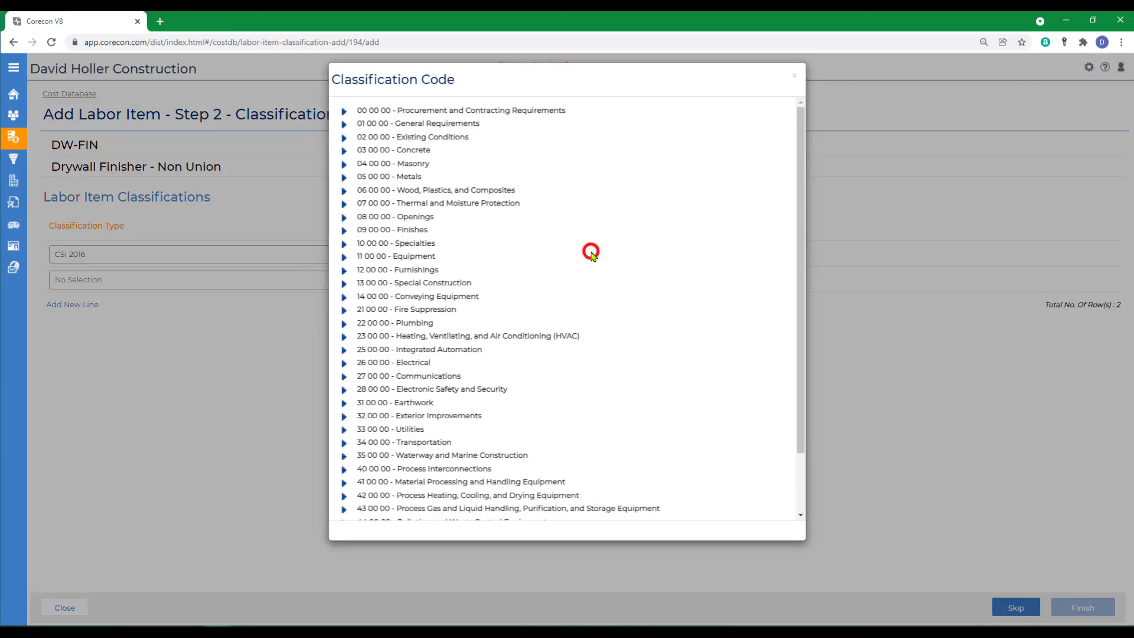
left_click(343, 230)
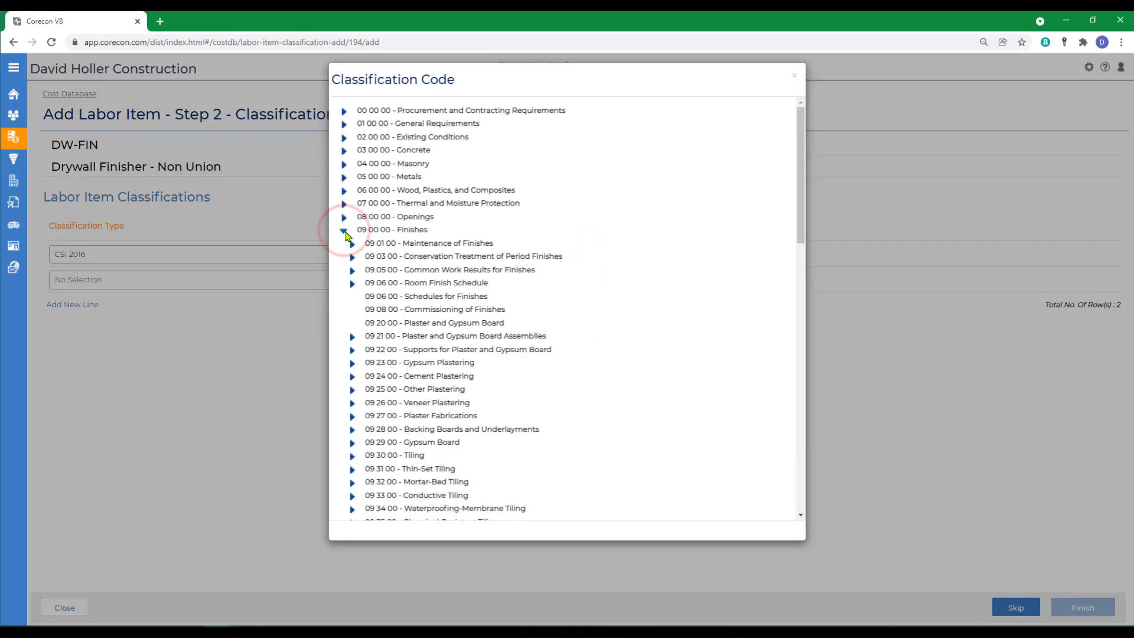
left_click(352, 443)
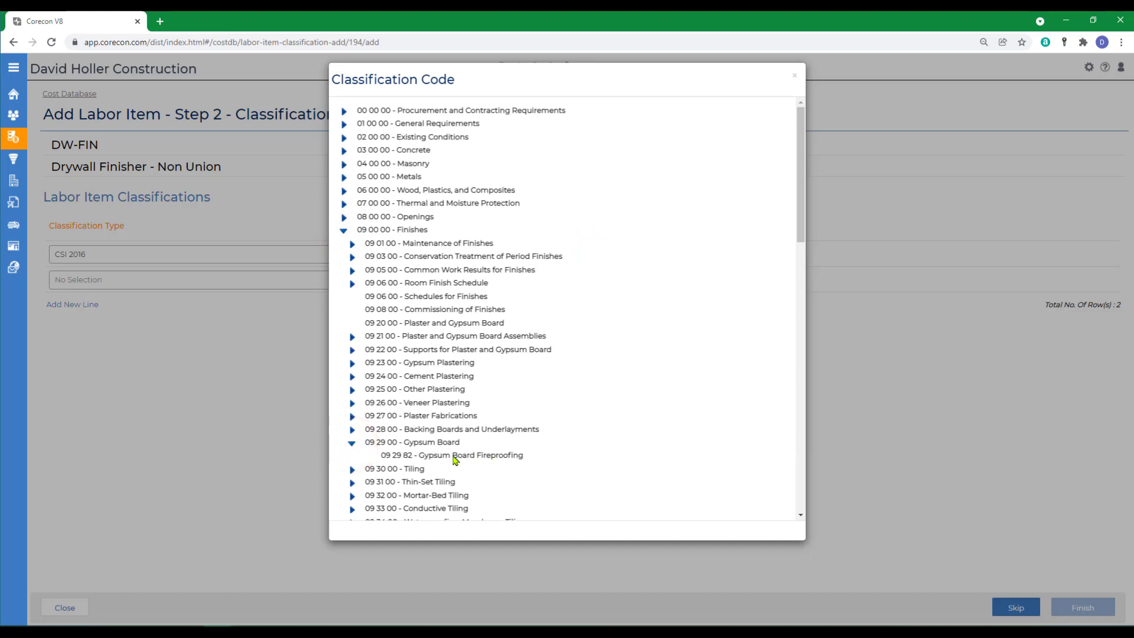
left_click(434, 446)
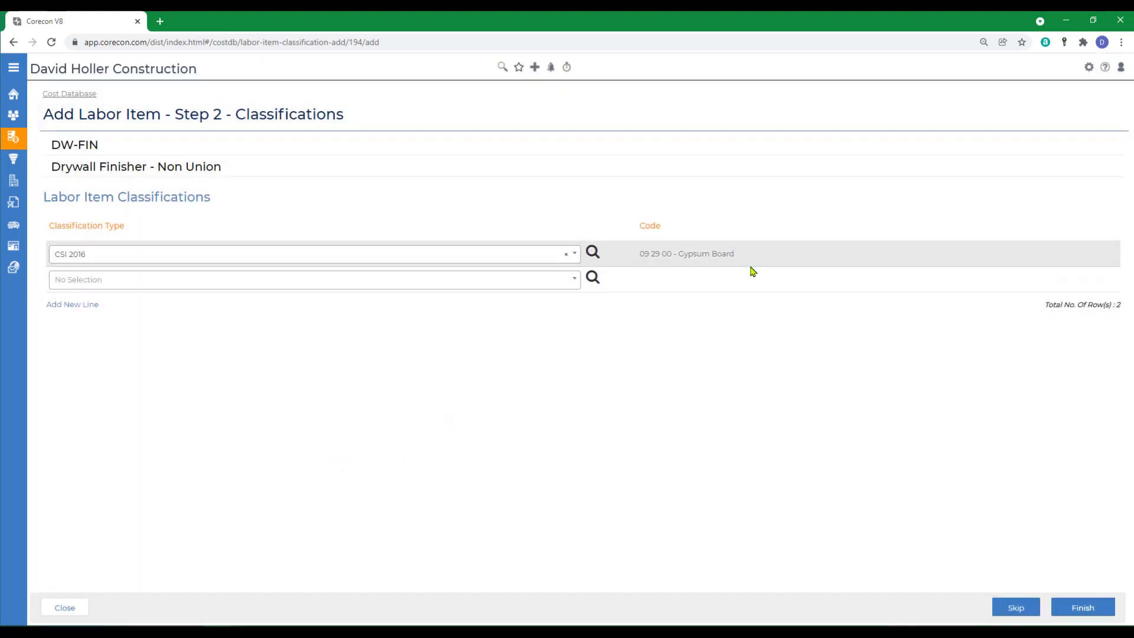
Assign CSI 2016 code 09 00 00 - Finishes on the second classification line and finish creating the labor item.
left_click(574, 279)
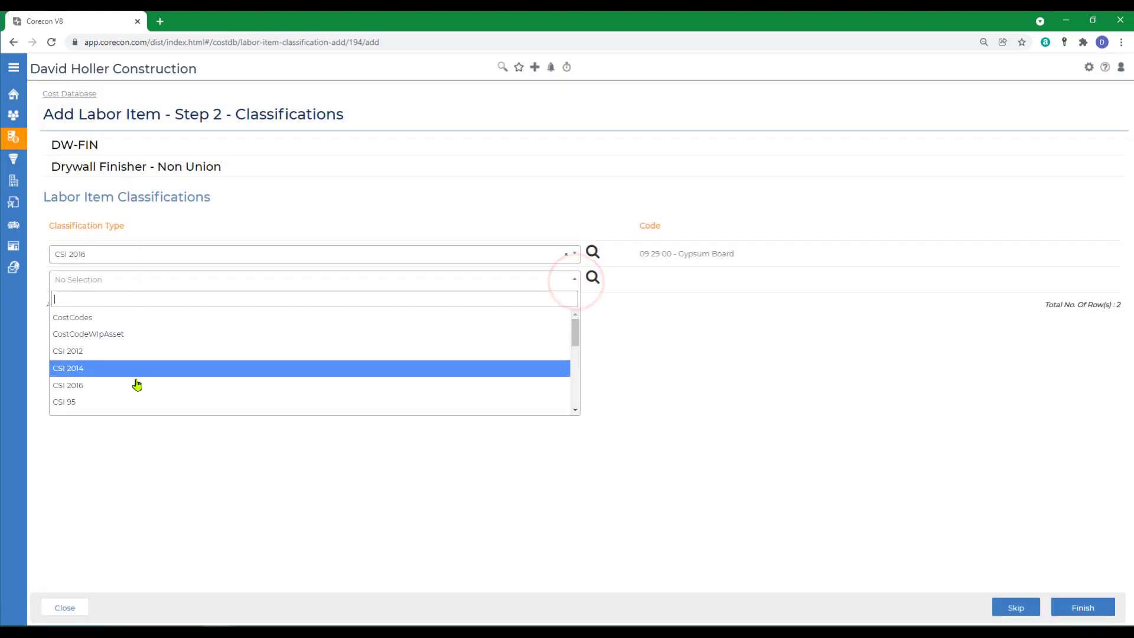
left_click(108, 387)
left_click(592, 279)
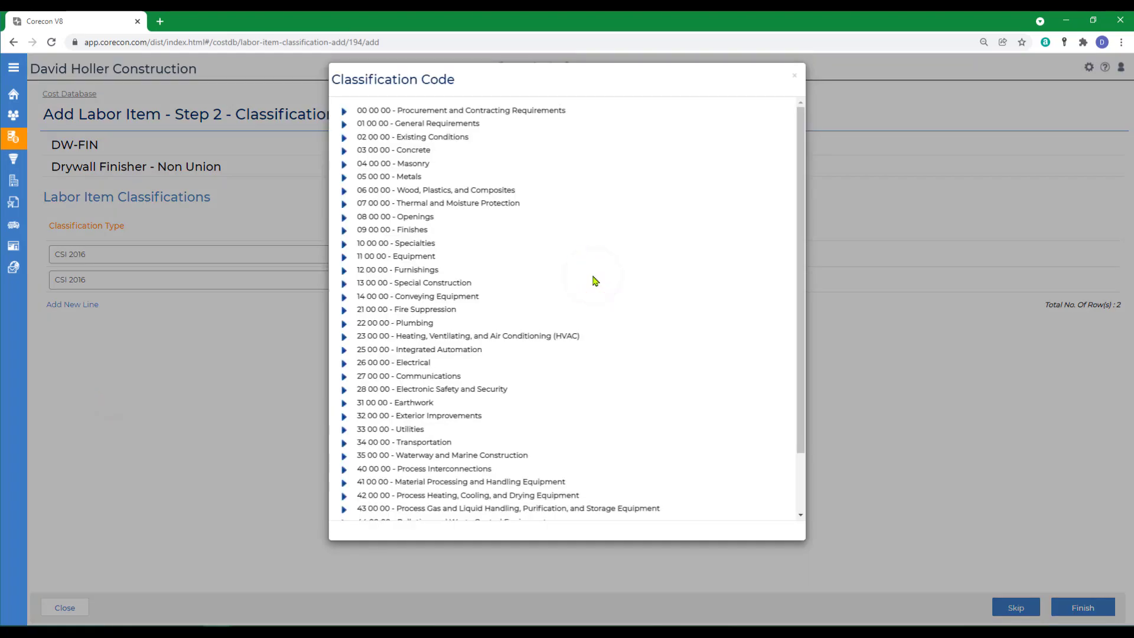
left_click(343, 230)
left_click(371, 230)
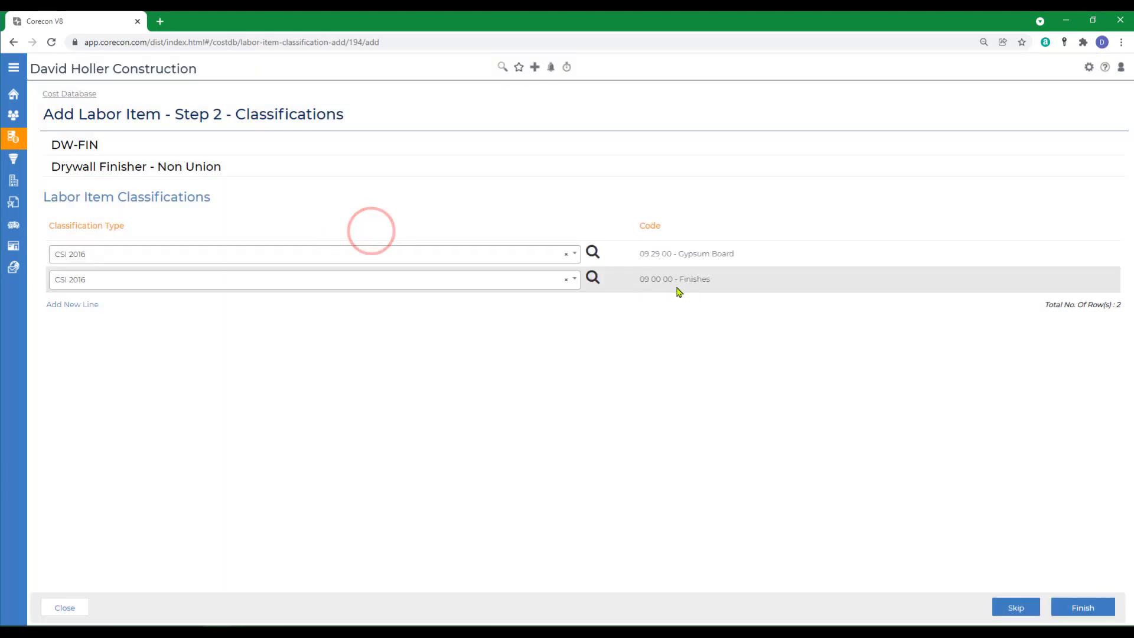
left_click(1083, 608)
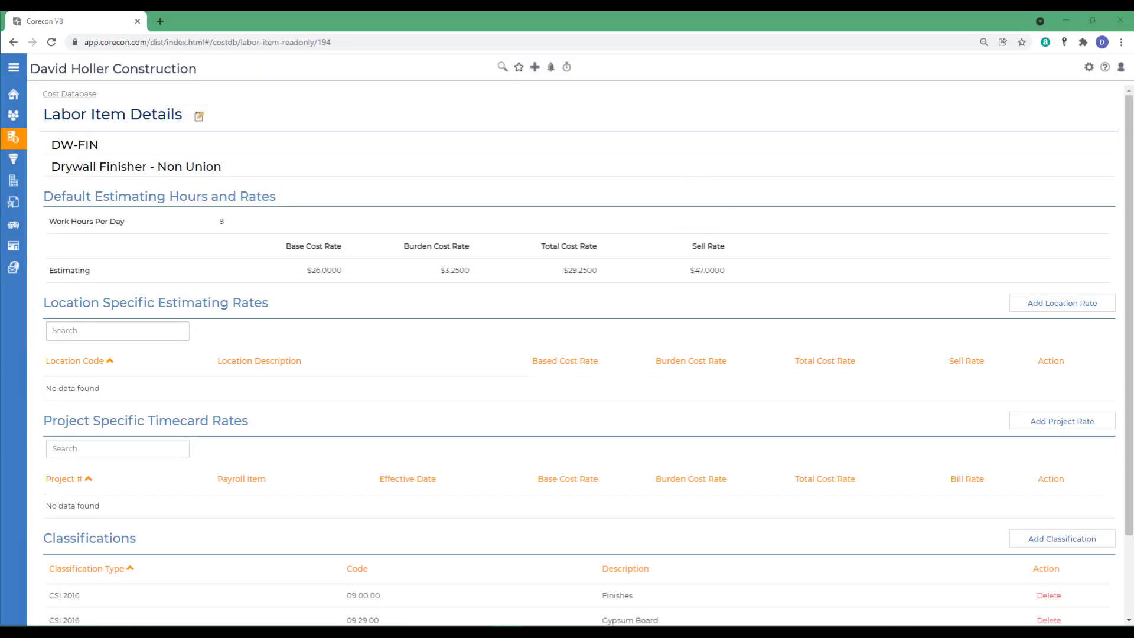
Add and save a location-specific rate for MD with base cost rate $29.00, burden cost rate $4.25 and proposal rate $57.00.
left_click(1062, 303)
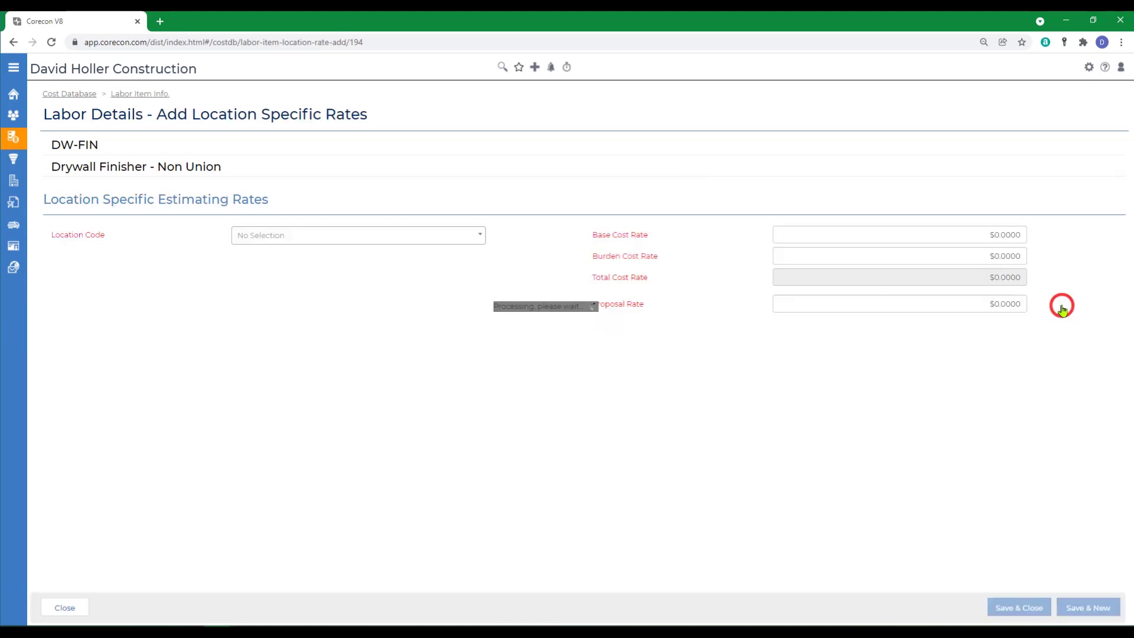
left_click(393, 234)
left_click(271, 305)
left_click(858, 236)
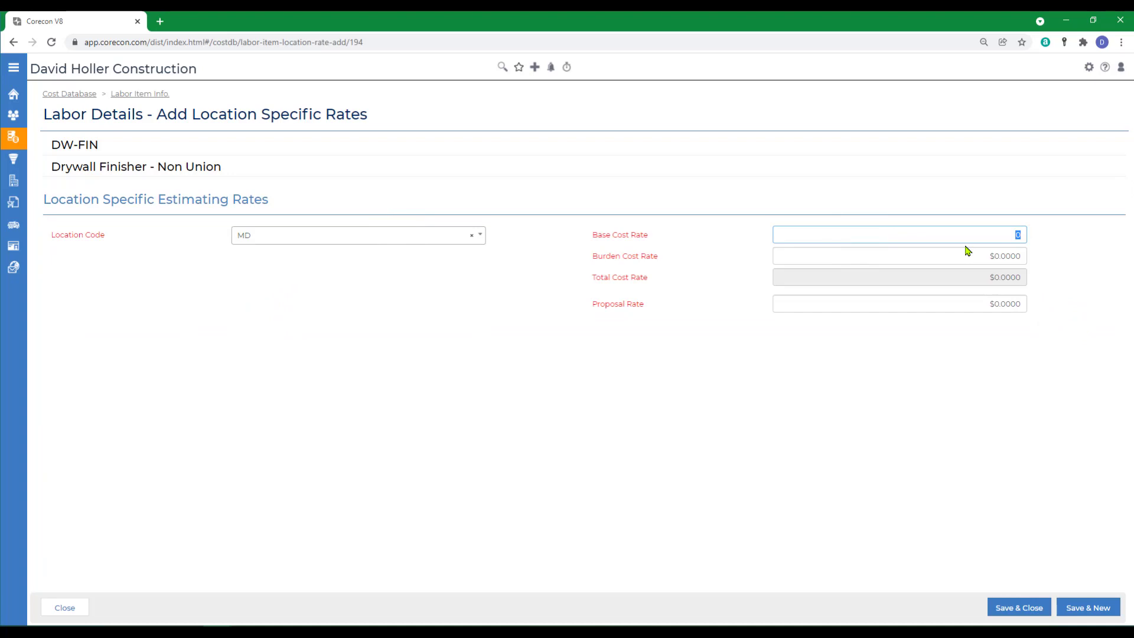
type("29.0")
key("Tab")
type("4.25")
key("Tab")
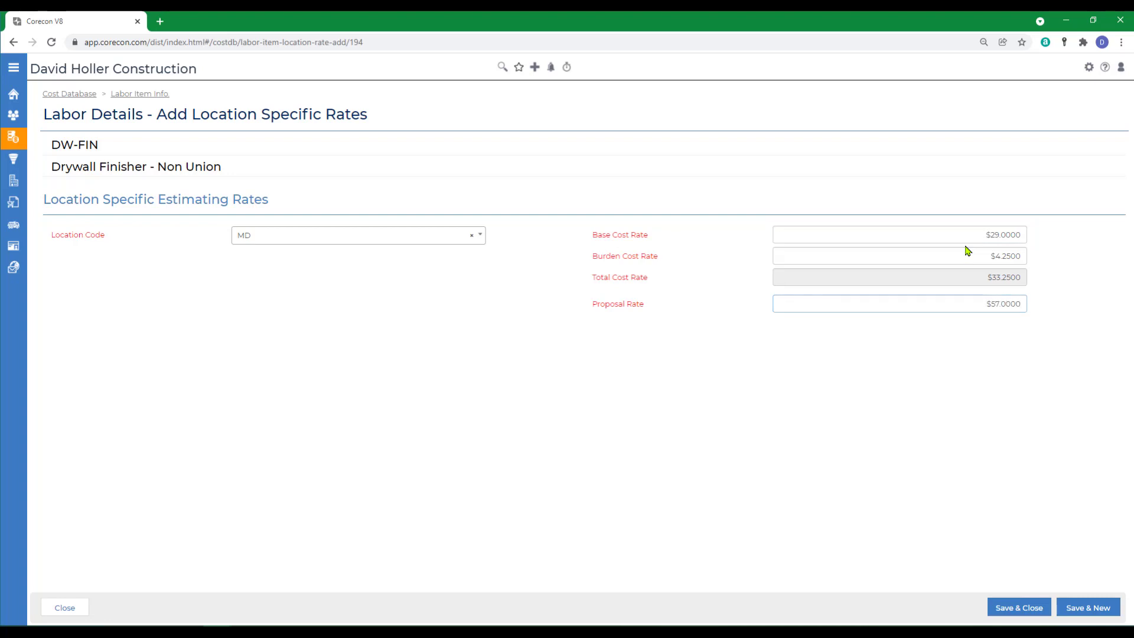
left_click(1003, 607)
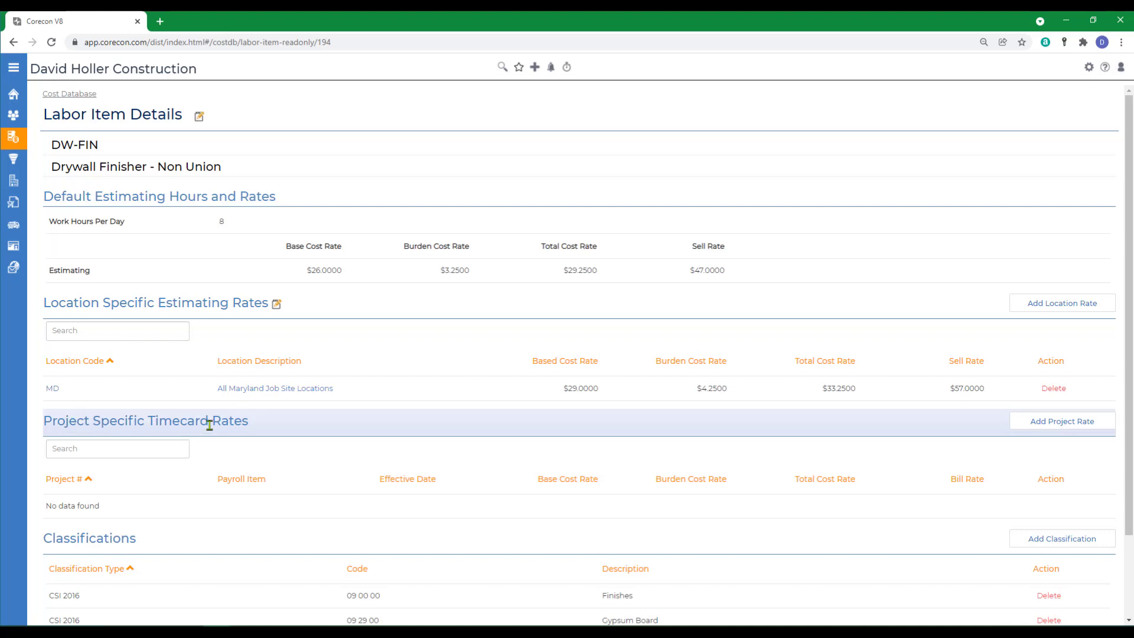
scroll(269, 452, "down", 2)
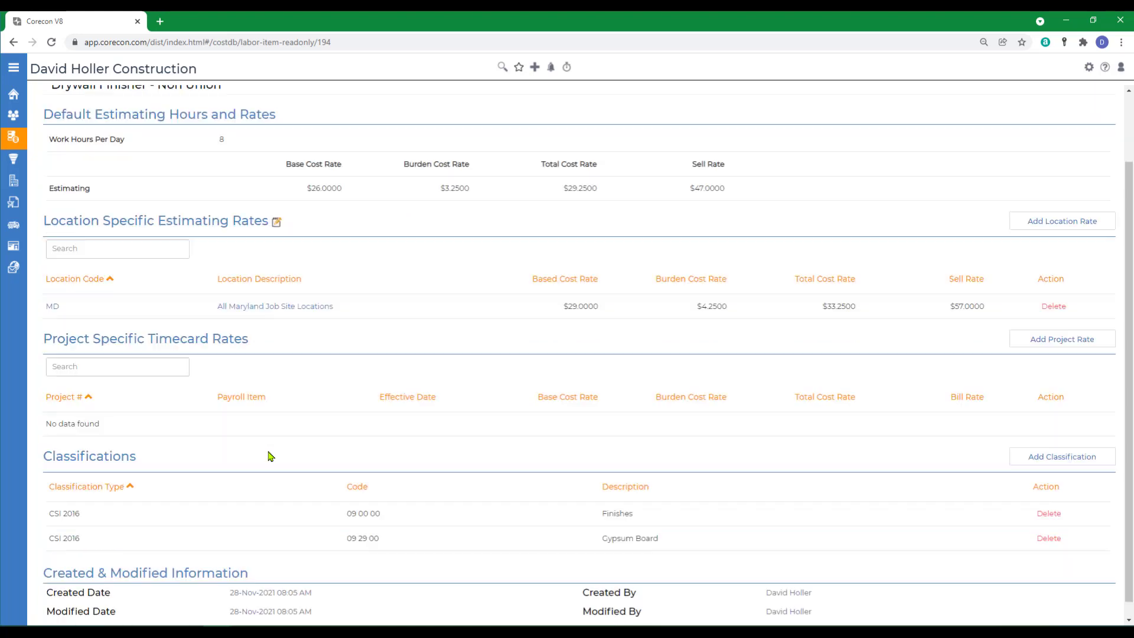
Return to the cost database overview and view the available actions for labor items.
scroll(148, 248, "up", 2)
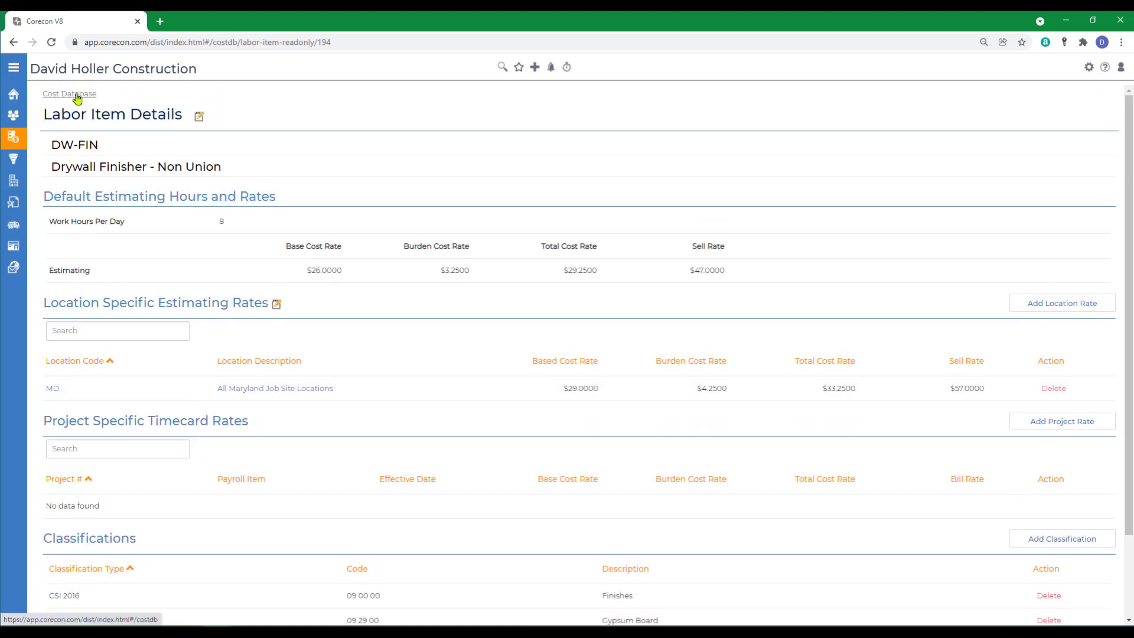
left_click(76, 94)
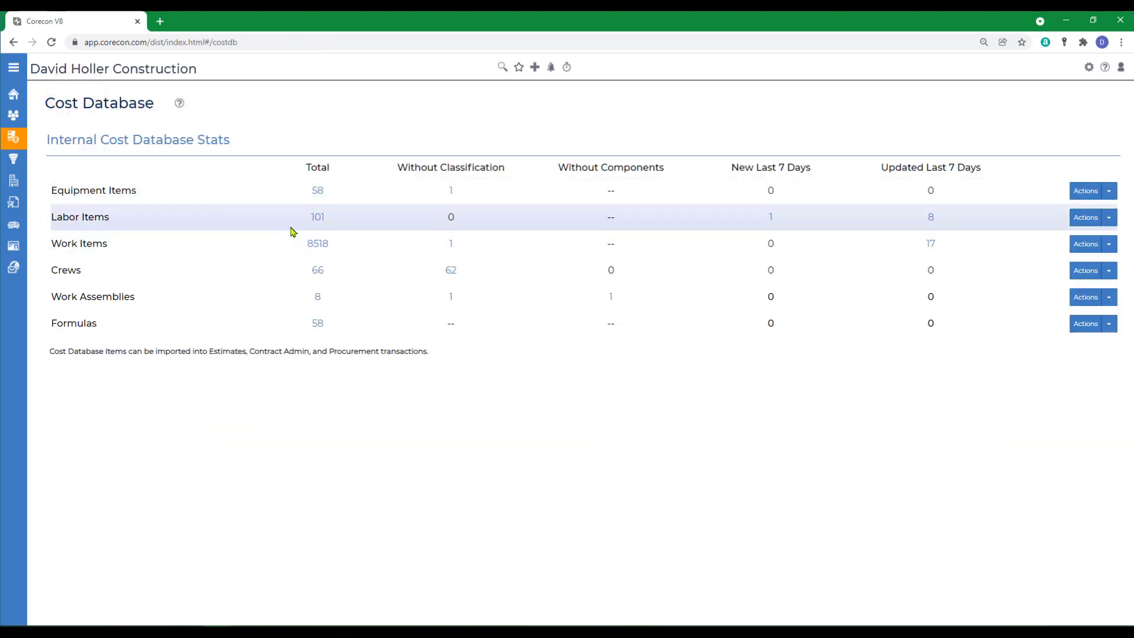
left_click(1108, 217)
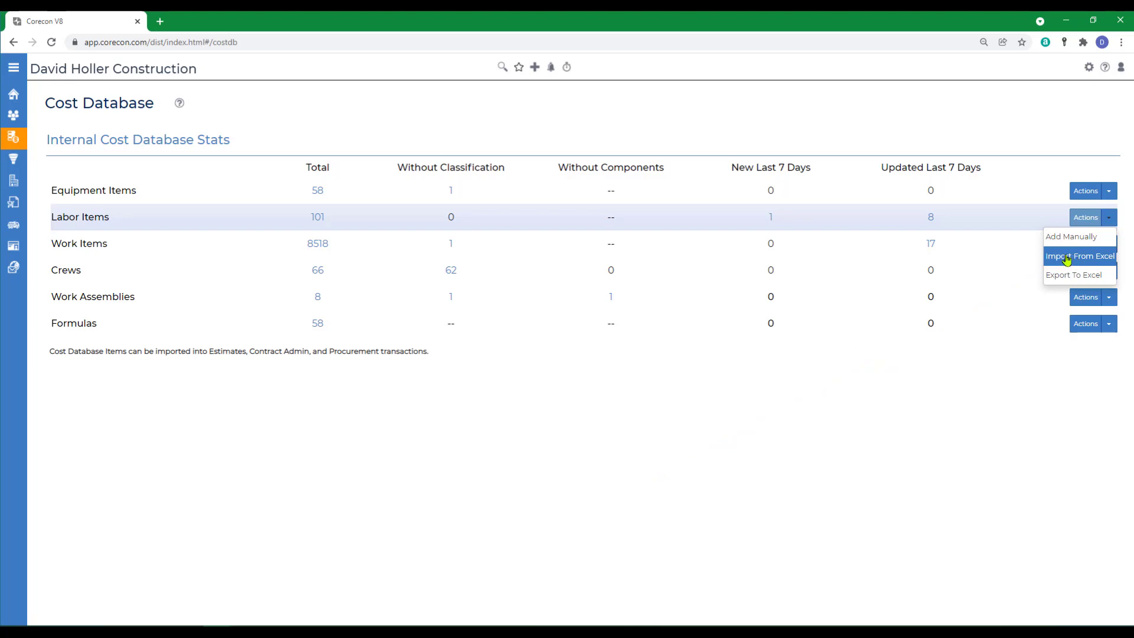
left_click(1023, 423)
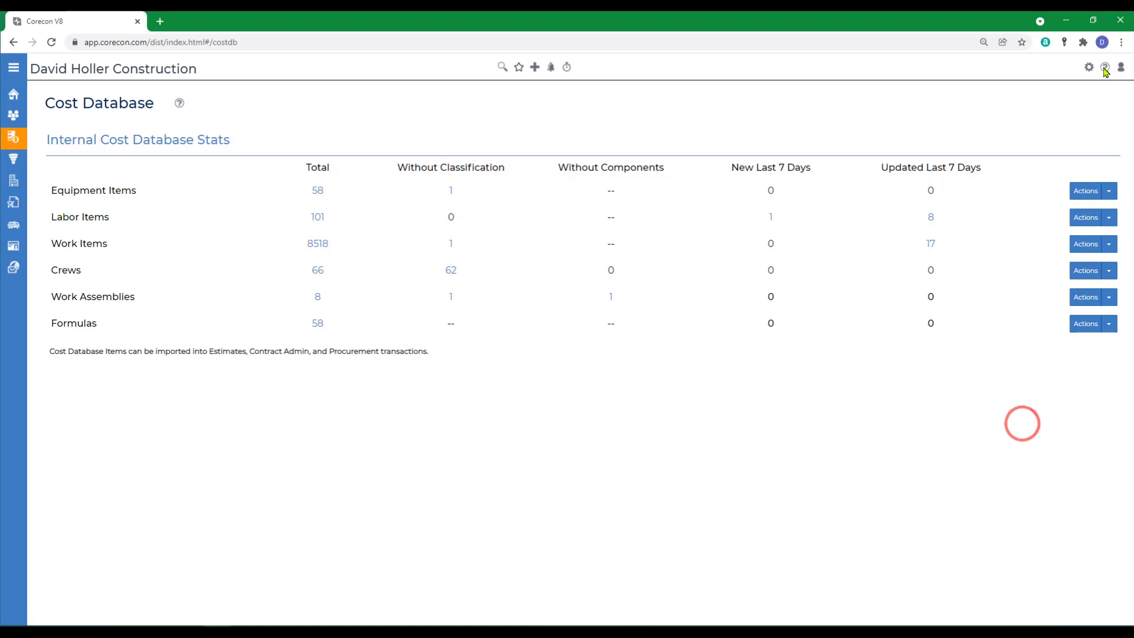
Find the help article on importing labor items from Microsoft Excel and open its sample file ImportLaborItems.xls in Excel.
left_click(1104, 66)
left_click(45, 136)
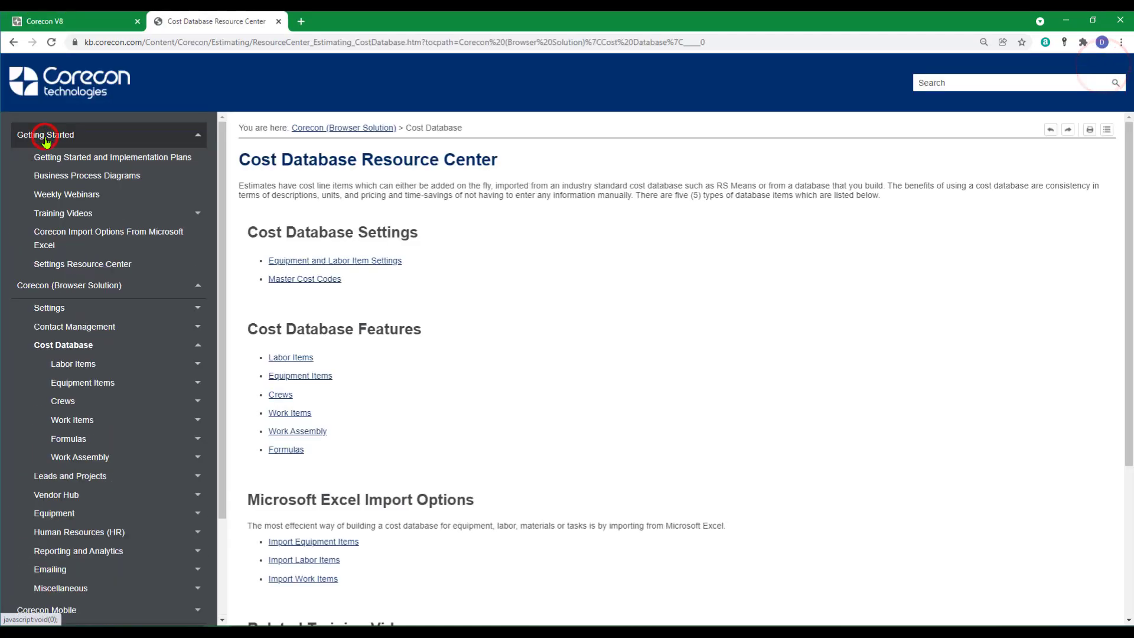
left_click(77, 236)
scroll(624, 426, "down", 2)
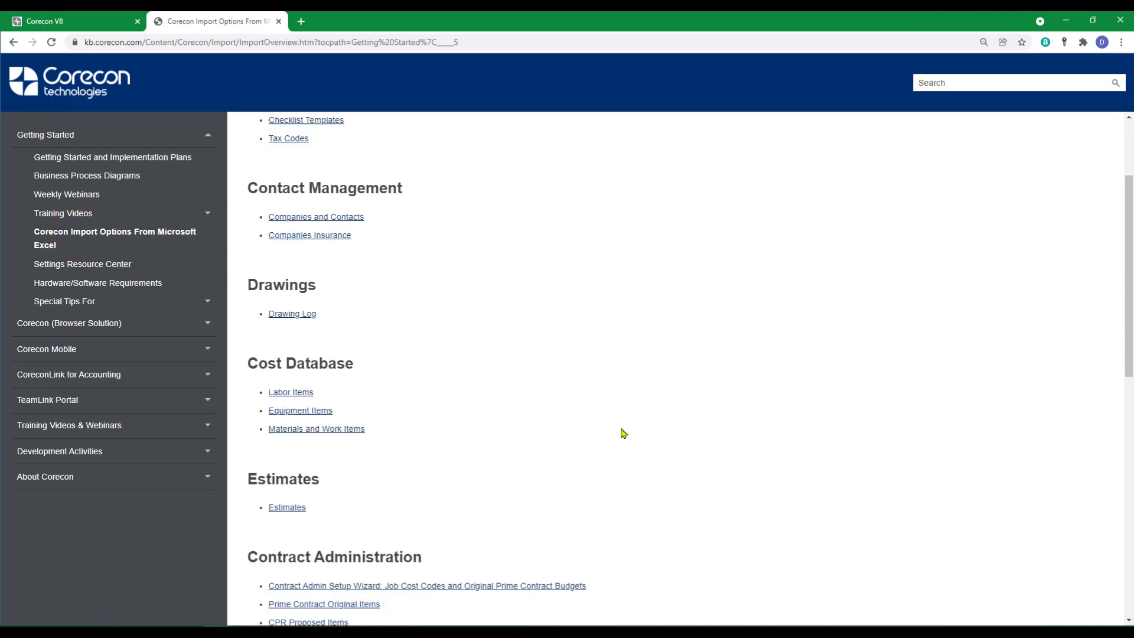
left_click(284, 394)
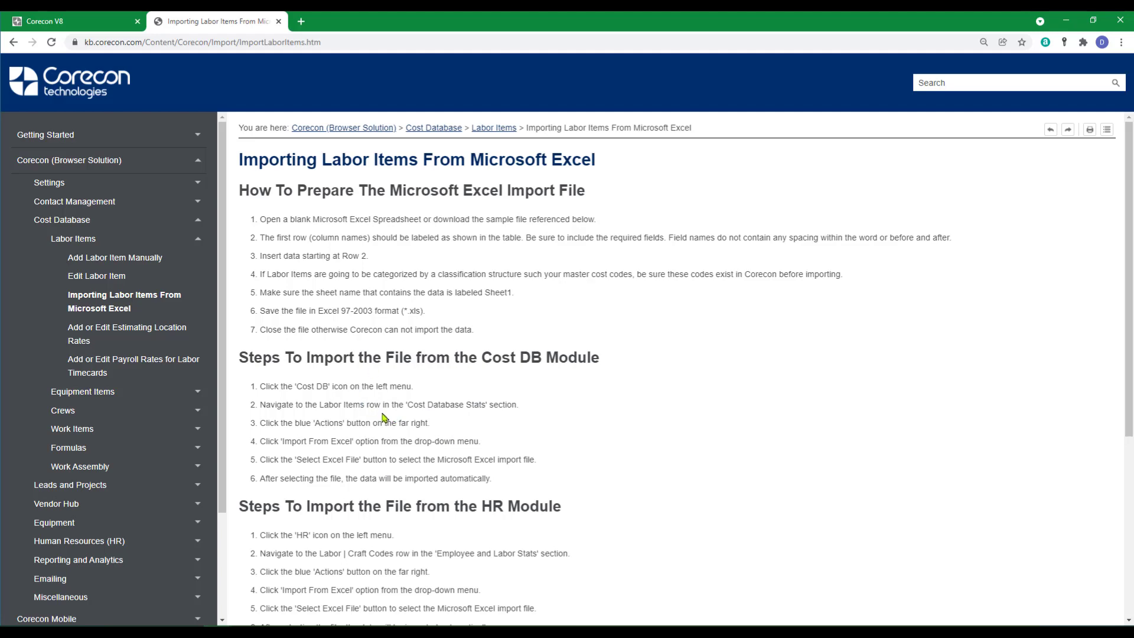
scroll(385, 418, "down", 5)
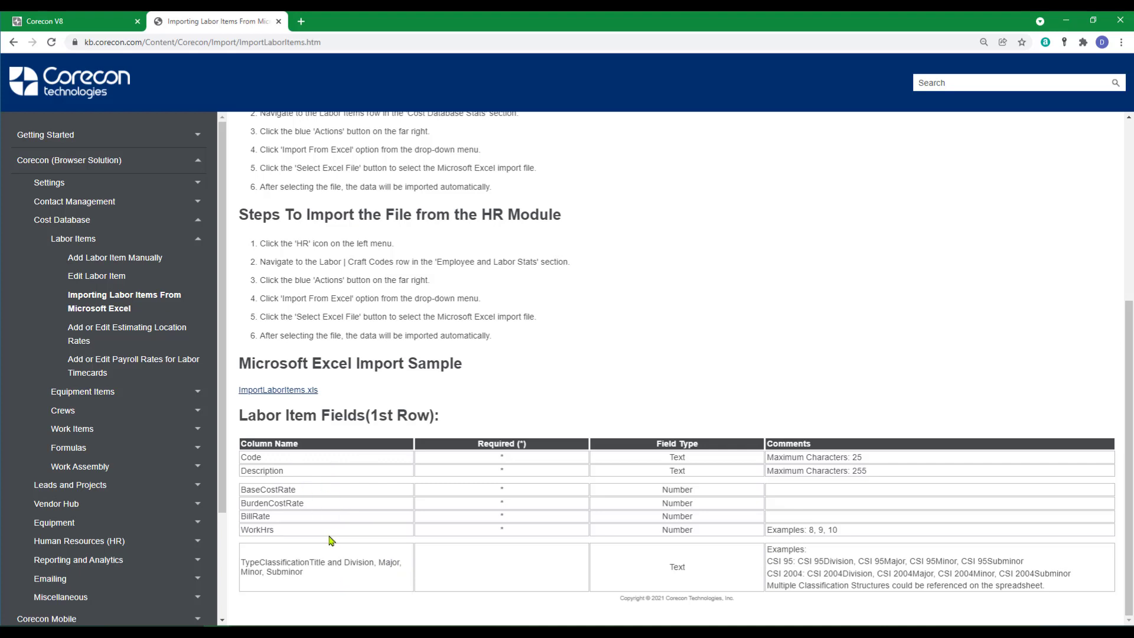
left_click(272, 391)
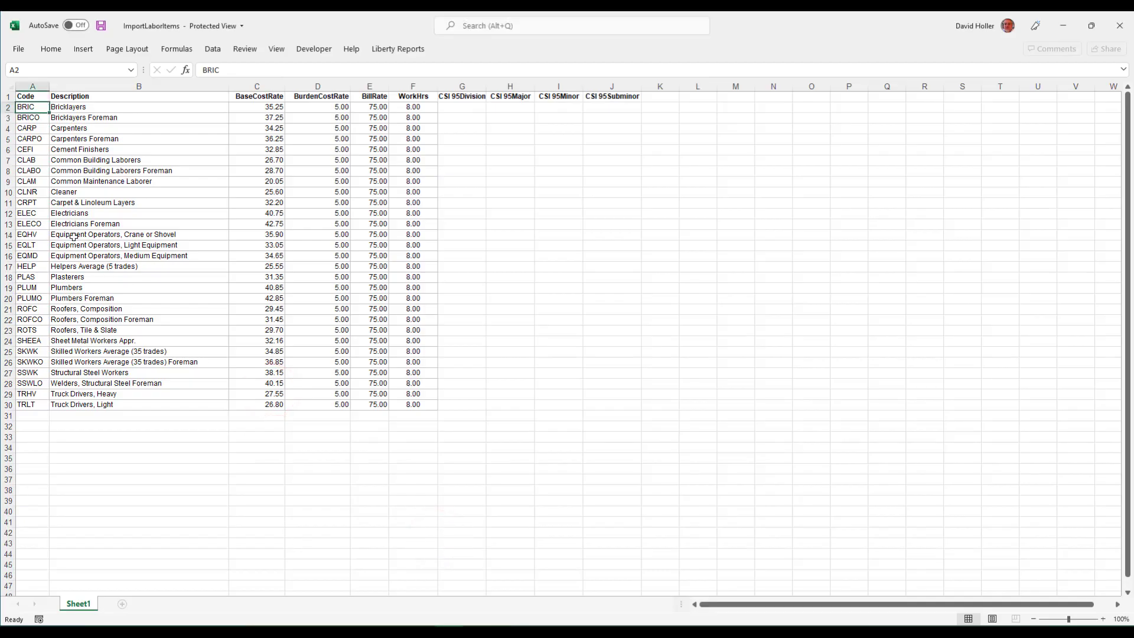
Delete rows 10 to 32 of the sample sheet, starting with the Cleaner row.
left_click(6, 160)
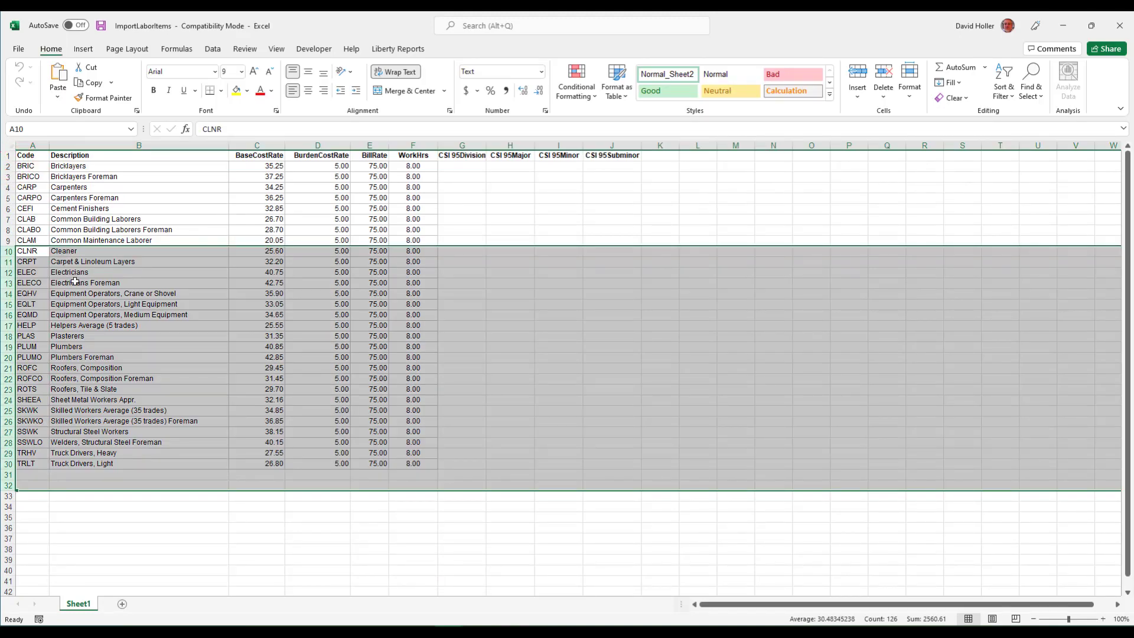
right_click(75, 281)
left_click(109, 397)
Calculate the Bricklayers' burden cost rate in D2 with the formula +C2*0.185.
left_click(265, 165)
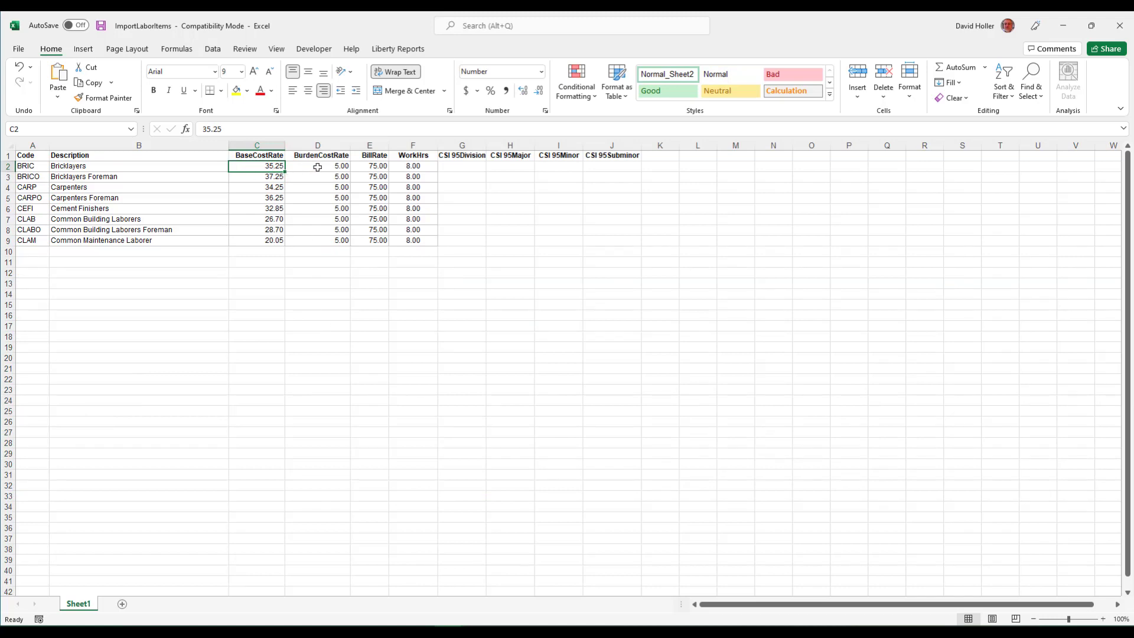
left_click(325, 167)
type("+C2")
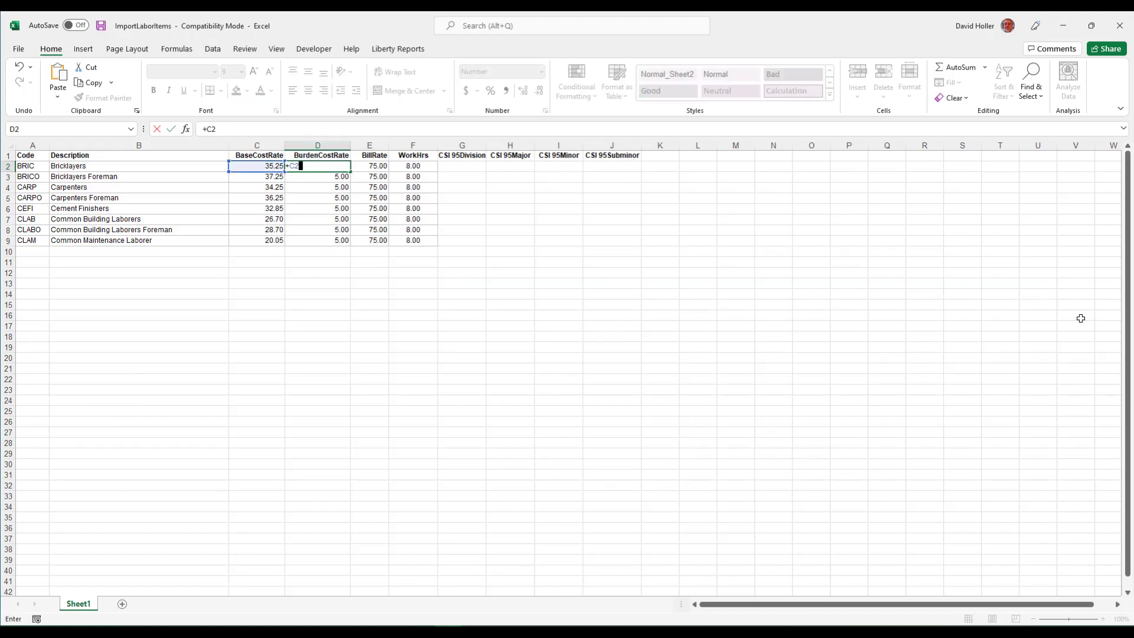
type("*0.185")
key("ctrl+Return")
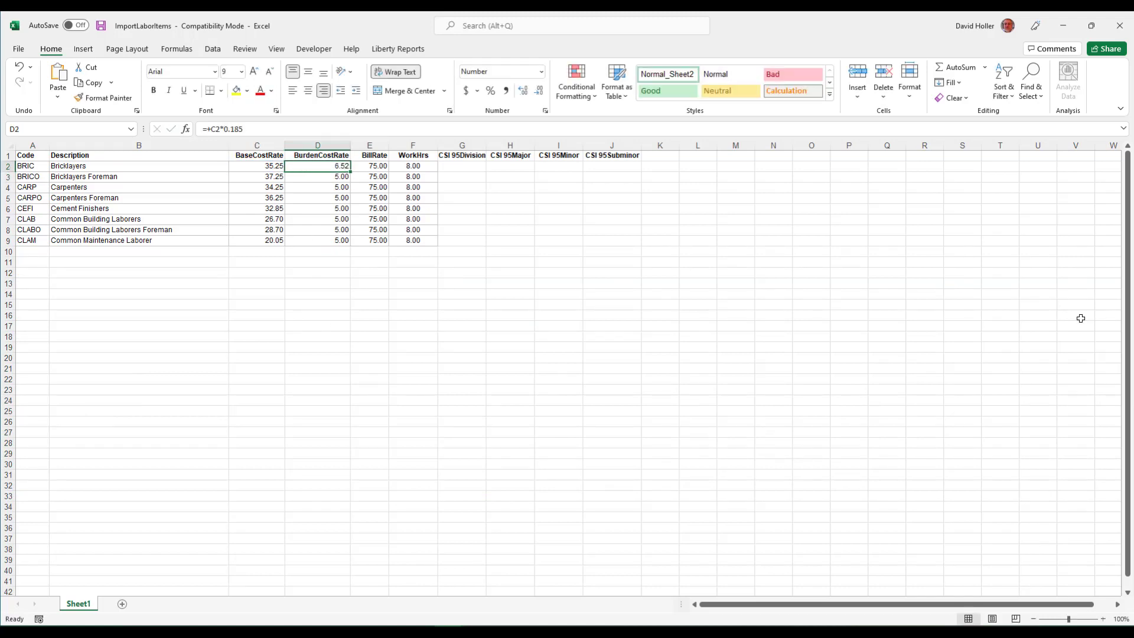
Fill the burden cost rate formula from D2 down through D9.
key("shift+Down")
key("shift+Down")
key("shift+Down")
key("shift+Down")
key("shift+Down")
key("shift+Down")
key("shift+Down")
left_click(949, 83)
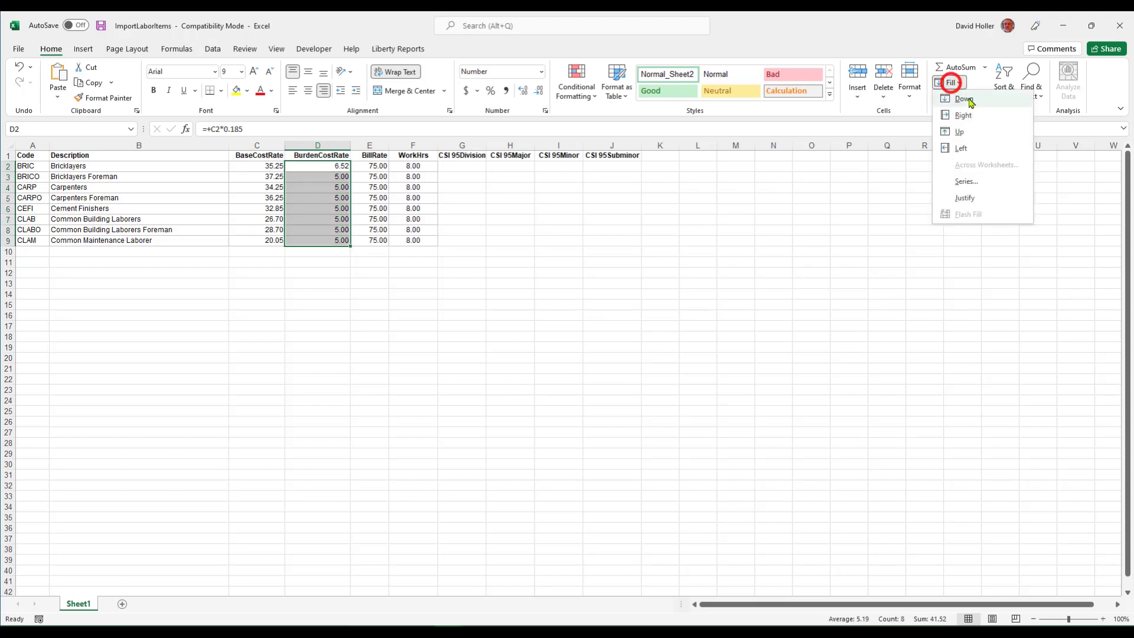
left_click(963, 98)
left_click(335, 318)
Enter the bill rate formula +C2+D2*1.5 in E2 and copy it down through E9.
left_click(368, 166)
type("+C2+D2*1.5")
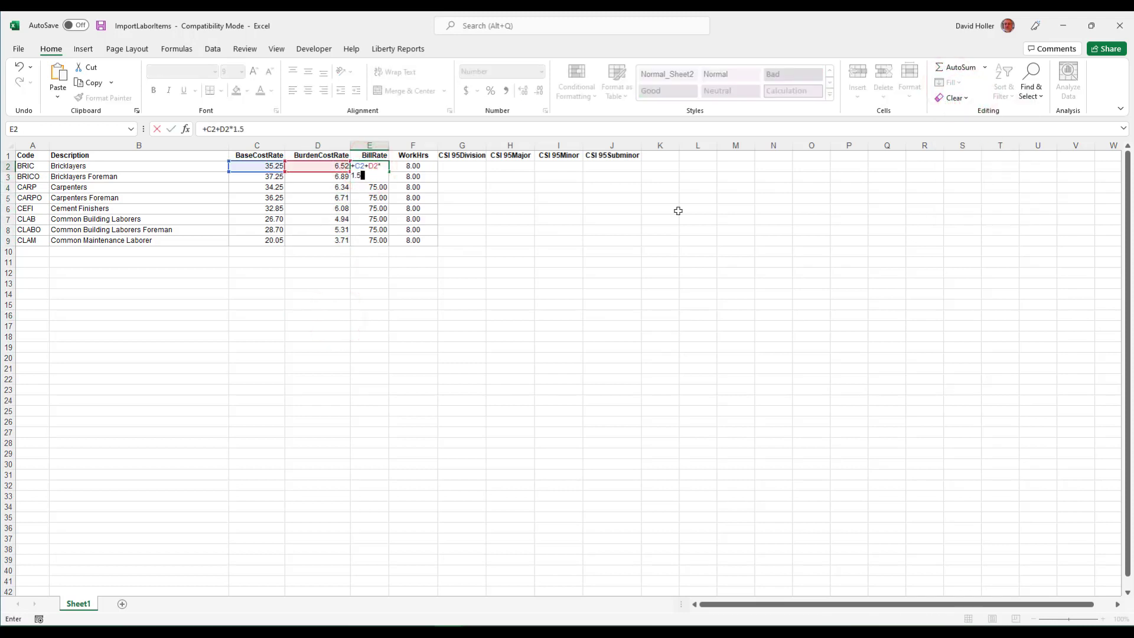
key("ctrl+Return")
left_click_drag(388, 171, 387, 245)
left_click(417, 318)
left_click(313, 184)
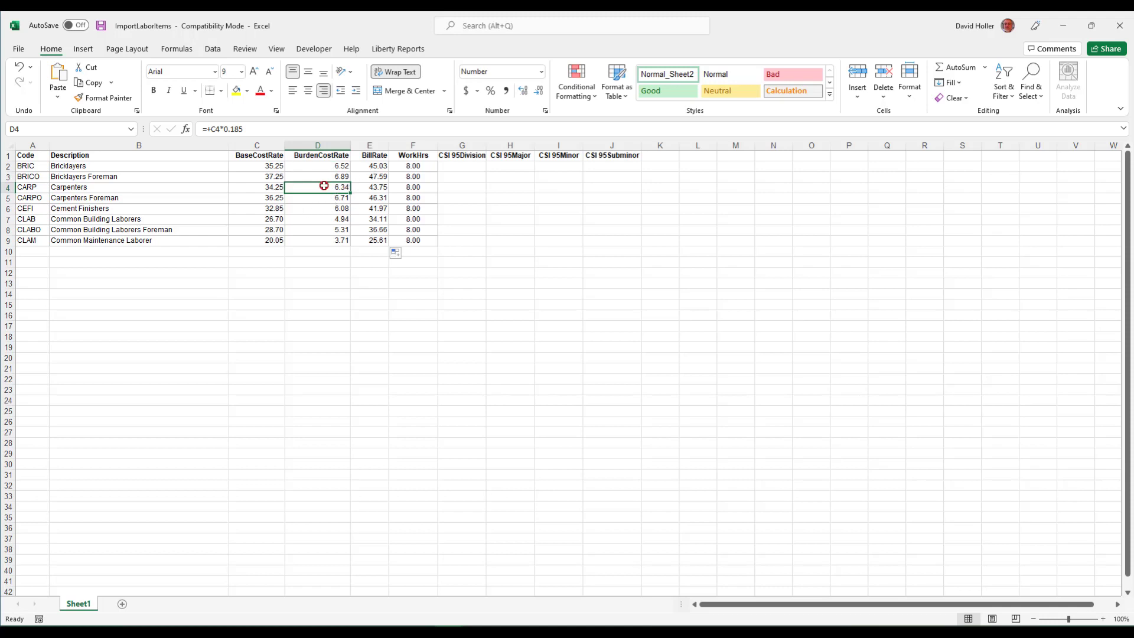
Replace 95 with 2016 in all four CSI classification headers, G1 to J1.
left_click(452, 156)
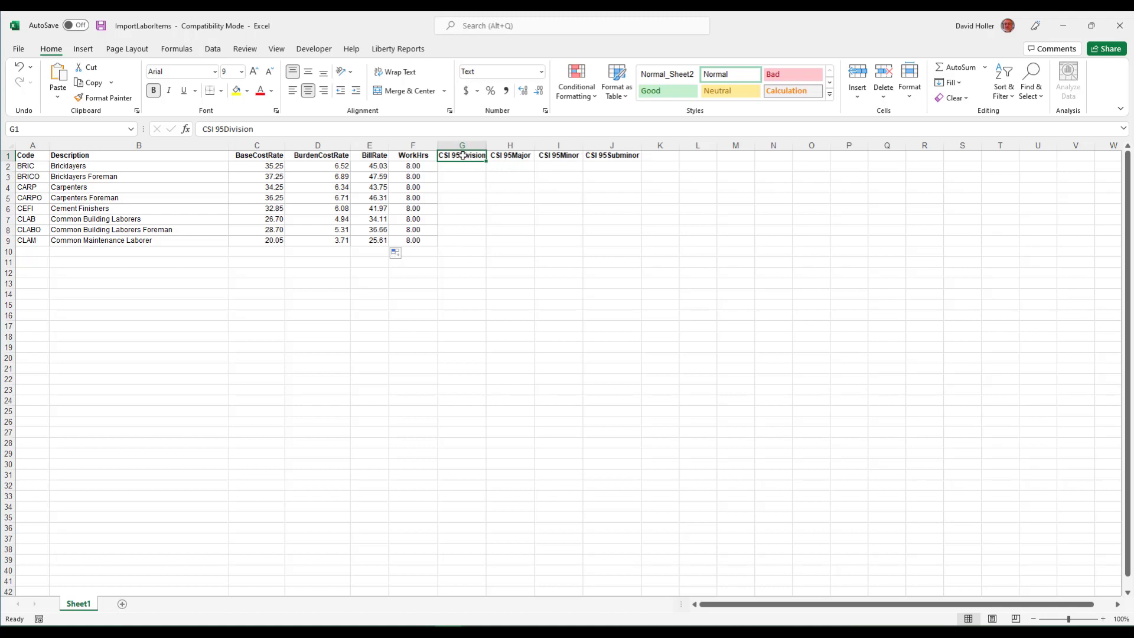
left_click_drag(463, 155, 599, 154)
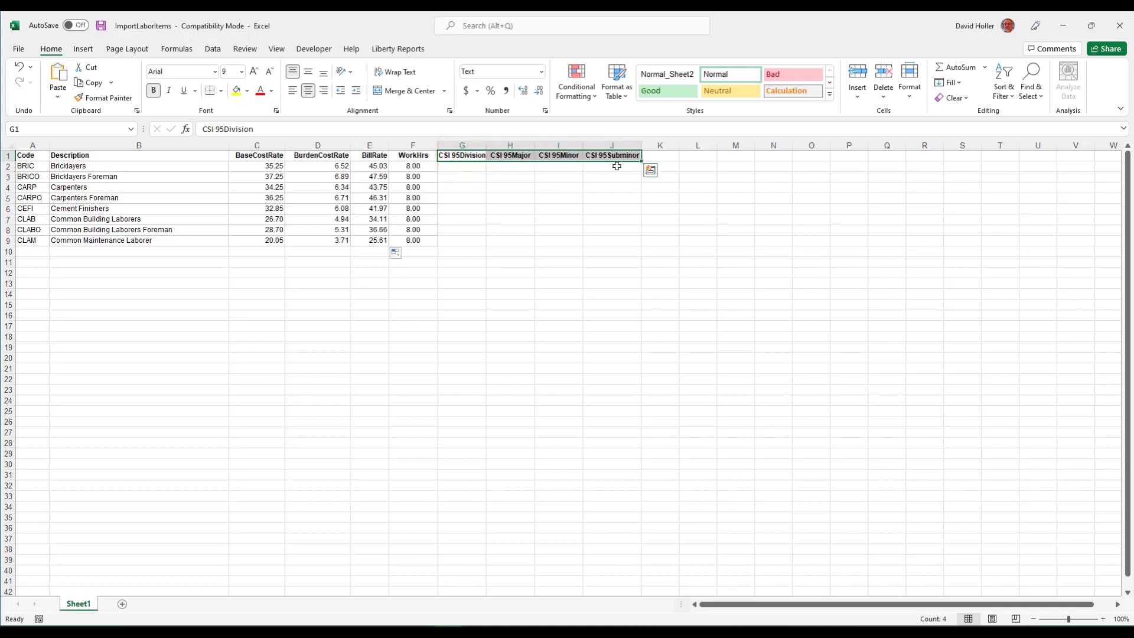
left_click(1030, 81)
left_click(1055, 131)
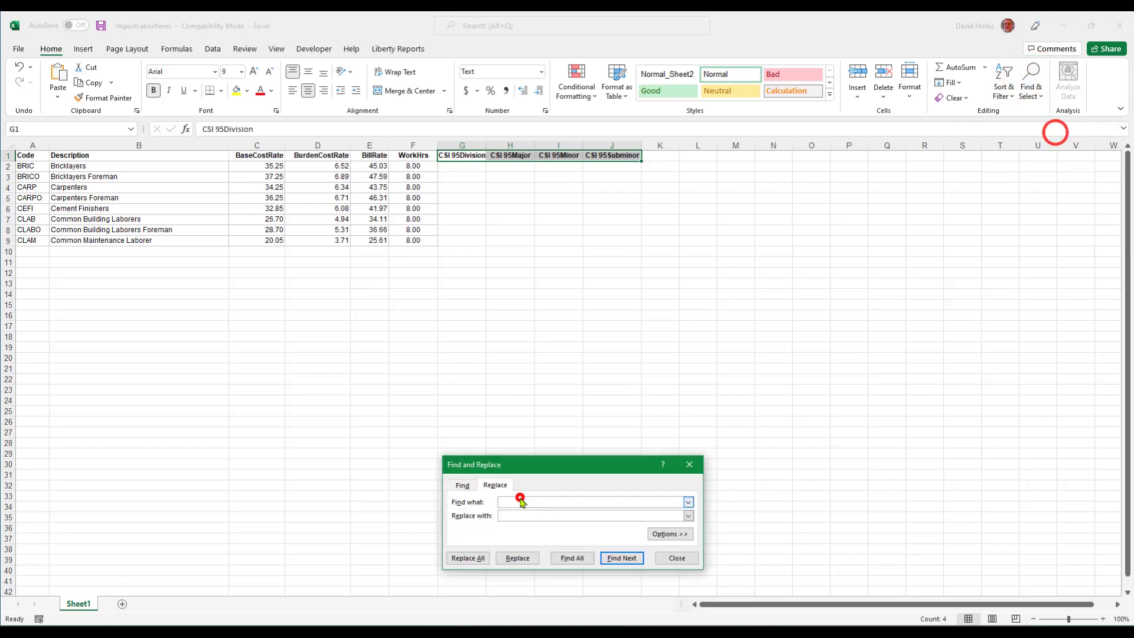
left_click(517, 502)
type("95")
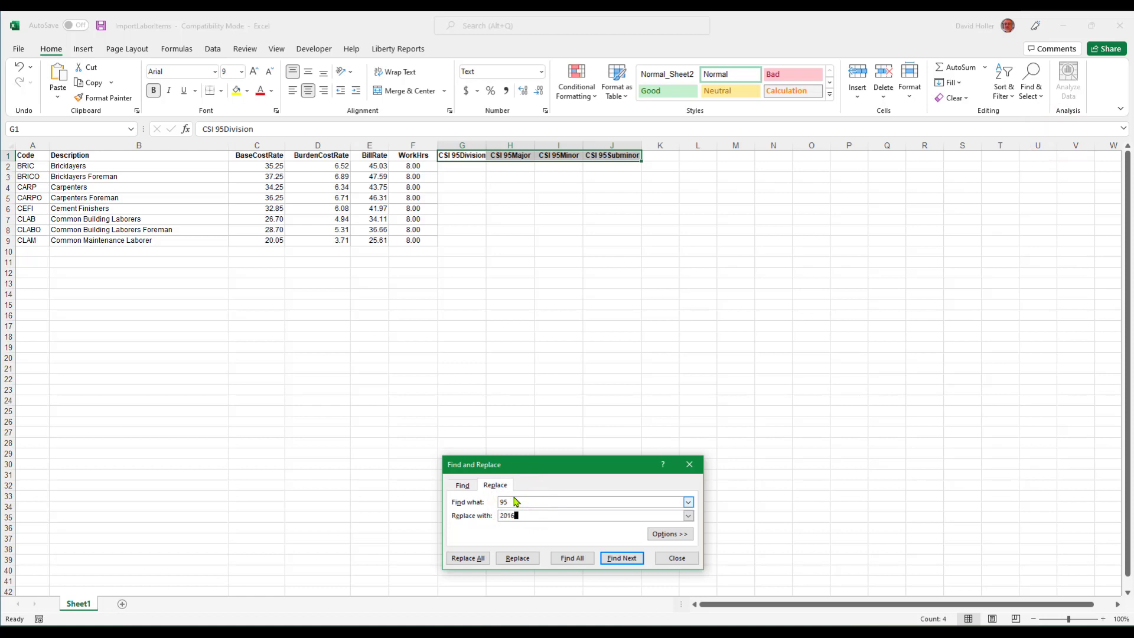
left_click(467, 558)
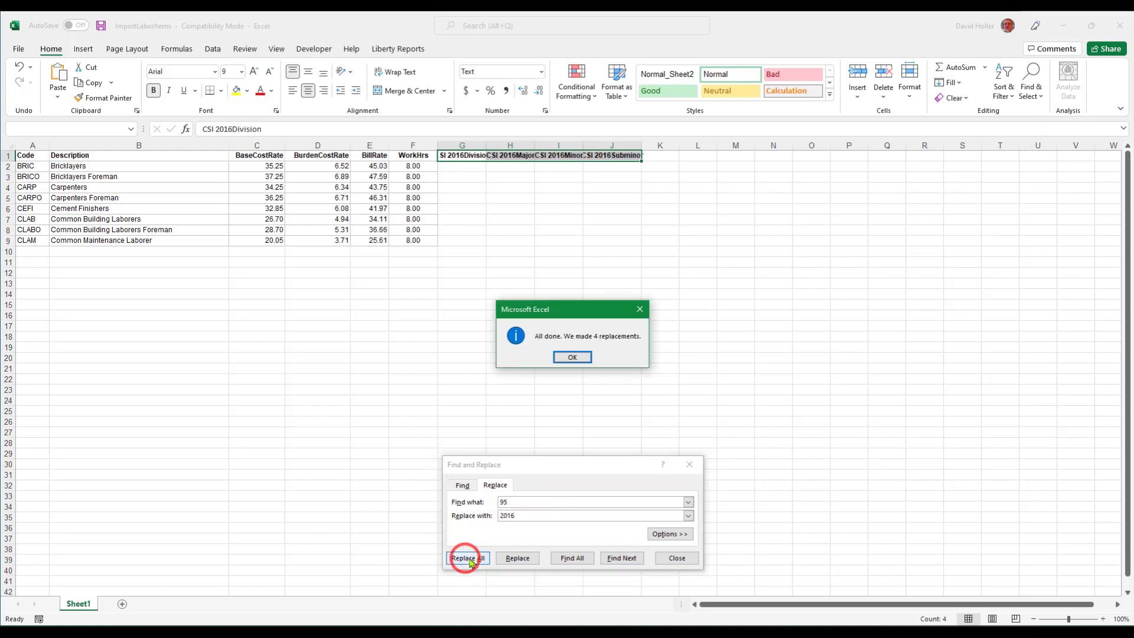
left_click(572, 357)
left_click(675, 558)
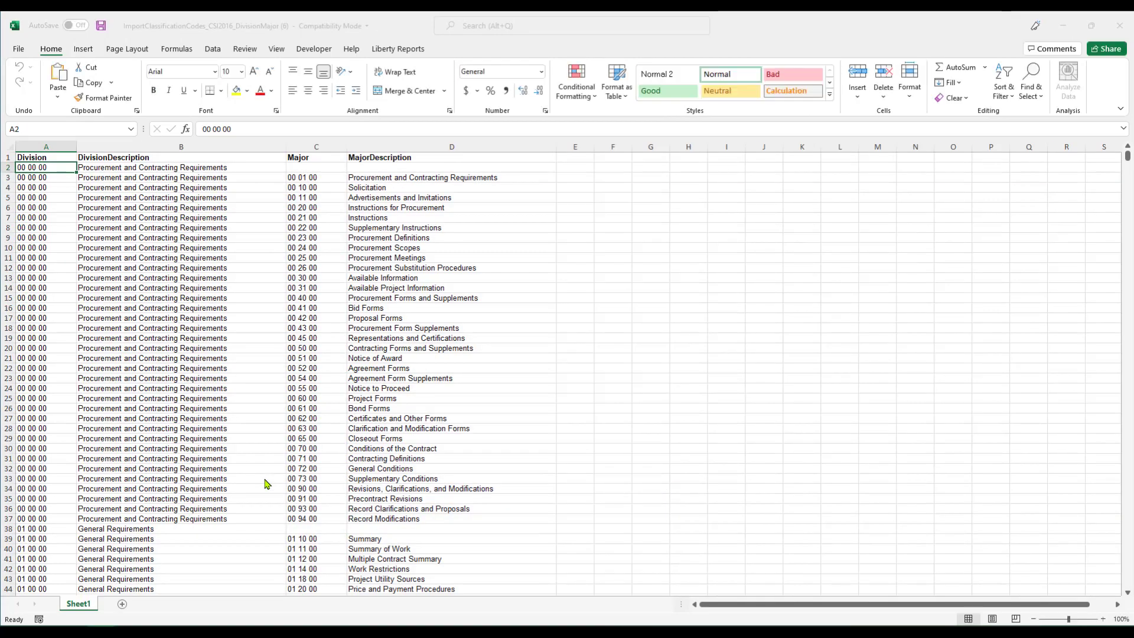
Enter CSI 2016 division 04 00 00 and major code 04 20 00 for Bricklayers in row 2.
double_click(745, 18)
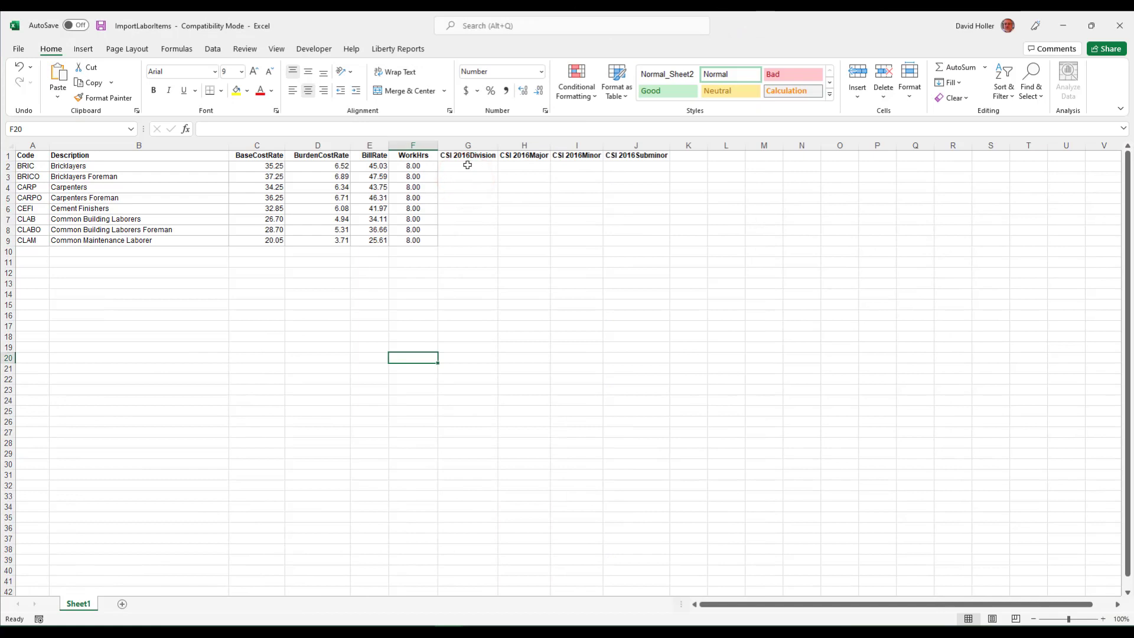
left_click(467, 166)
type("04")
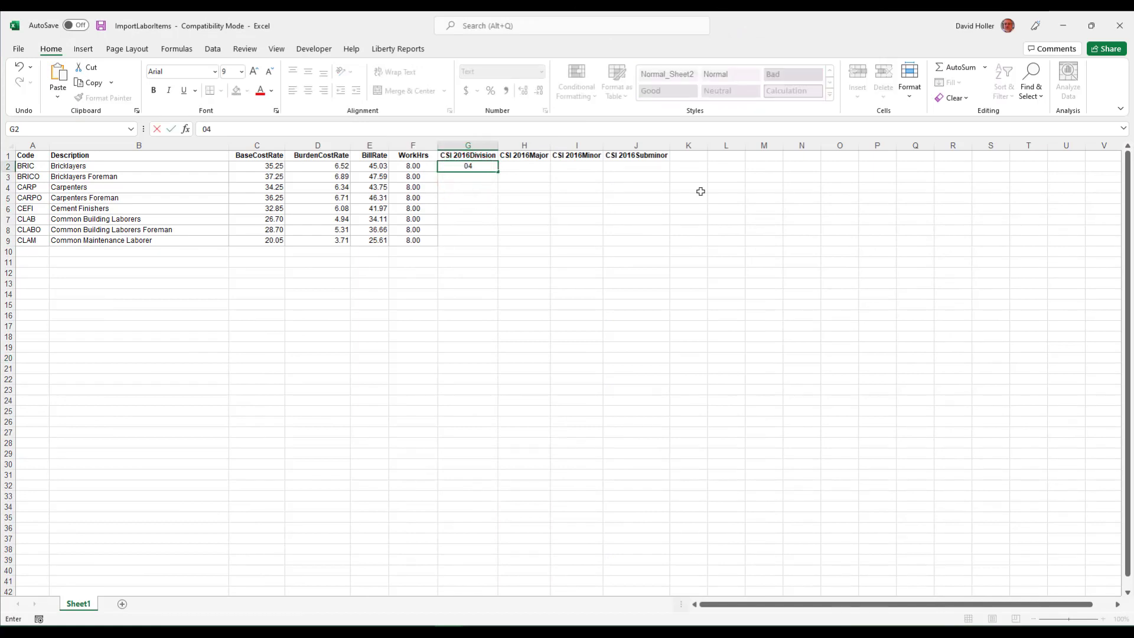
type(" 00 00")
key("Tab")
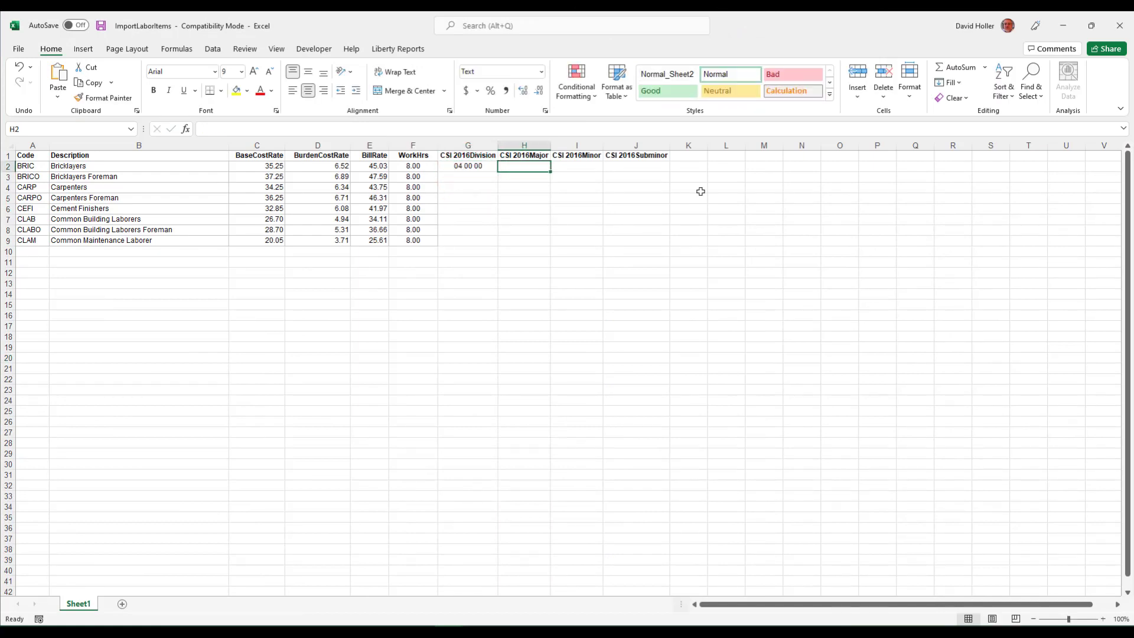
type("04")
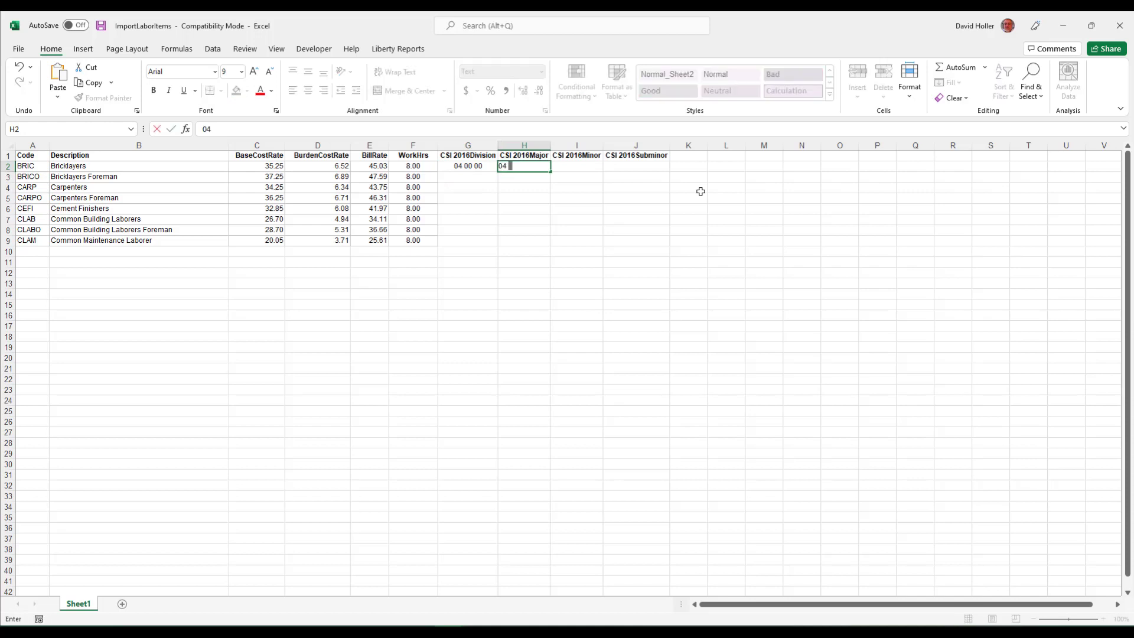
type(" 20 00")
Copy the Bricklayers' division and major codes to the Bricklayers Foreman row.
left_click_drag(468, 166, 523, 166)
right_click(524, 166)
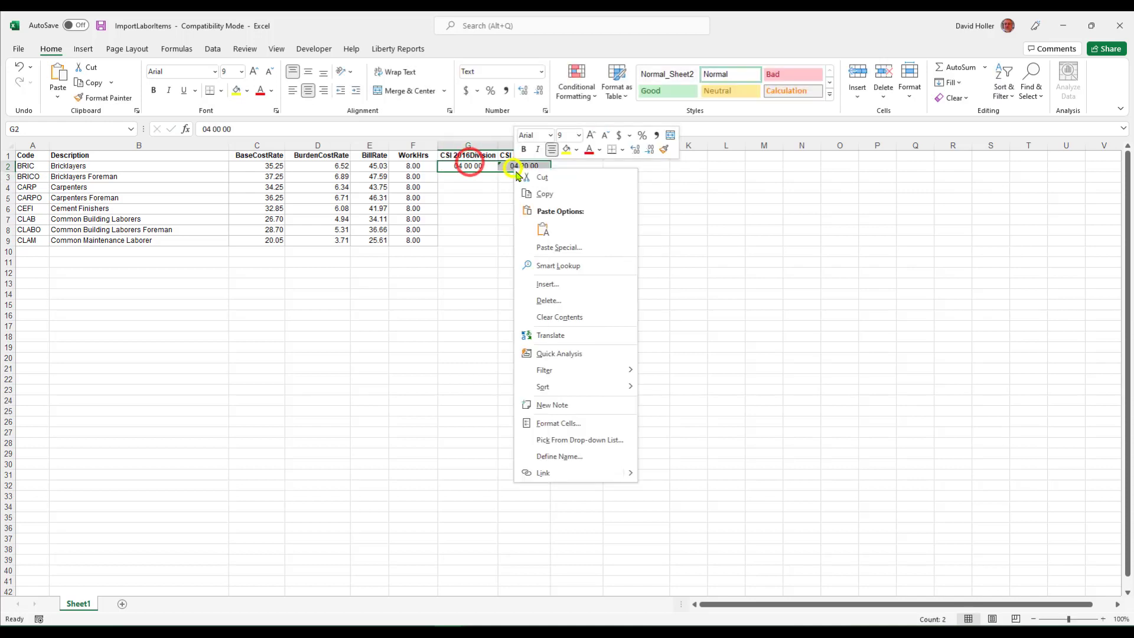
left_click(540, 193)
left_click(468, 177)
key("ctrl+v")
Enter division 06 00 00 and major code 06 11 00 for Carpenters and fill both down to Carpenters Foreman.
left_click(466, 187)
type("06 00 00")
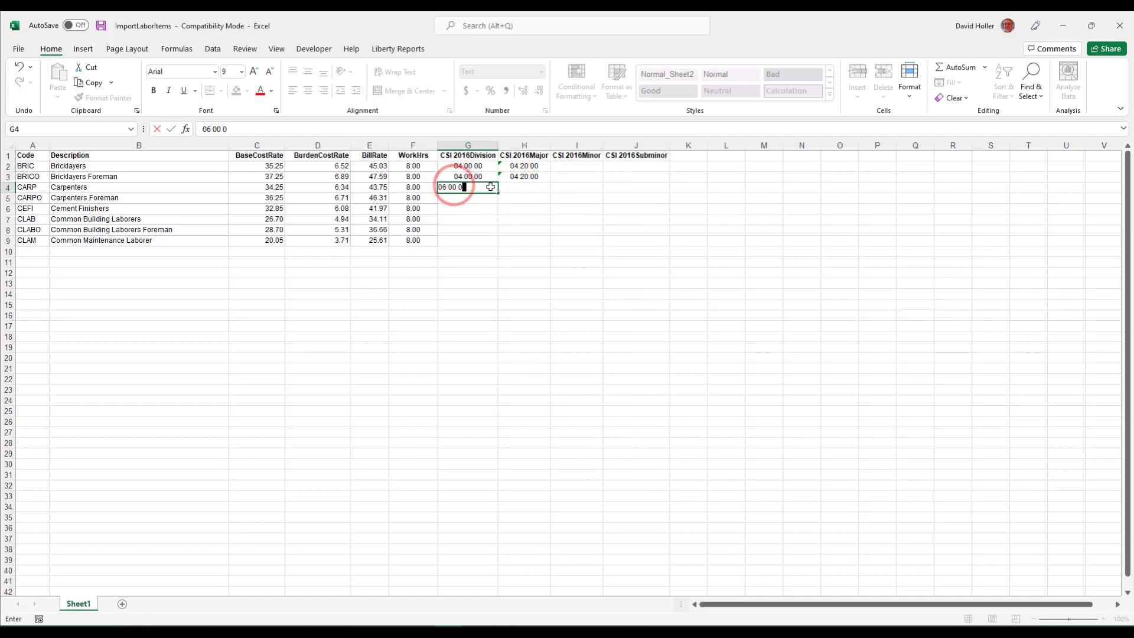
key("Tab")
type("06 11 00")
key("Left")
key("shift+Right")
key("shift+Down")
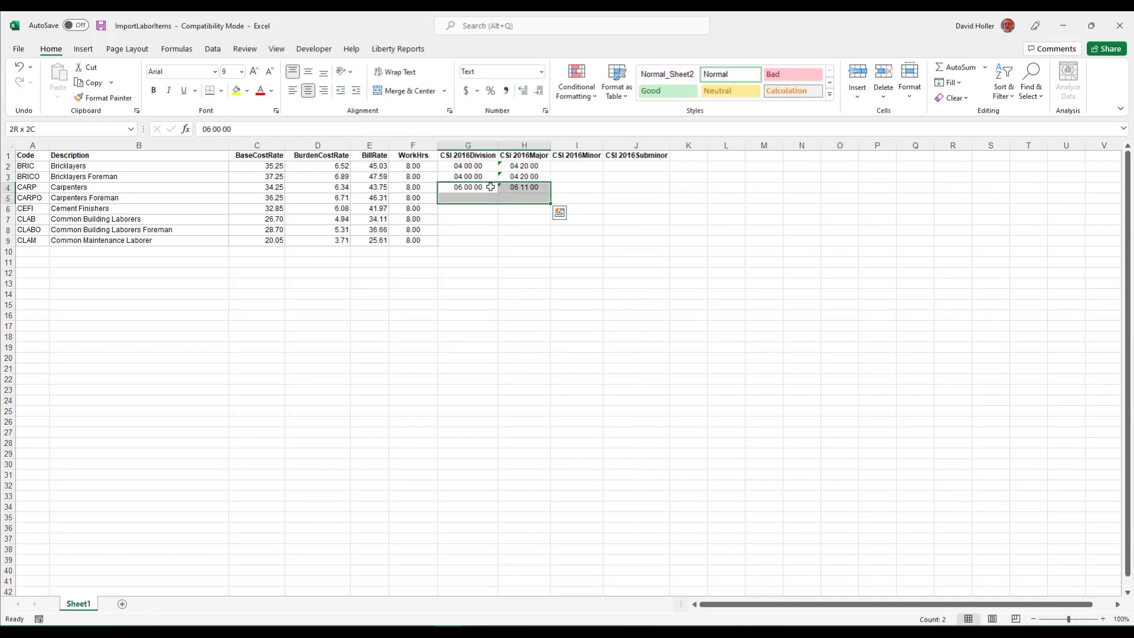
key("ctrl+d")
Enter division 03 00 00 and major code 03 30 00 for Cement Finishers and fill both down through row 8.
left_click(466, 208)
type("03 00 00")
key("Tab")
type("03 30")
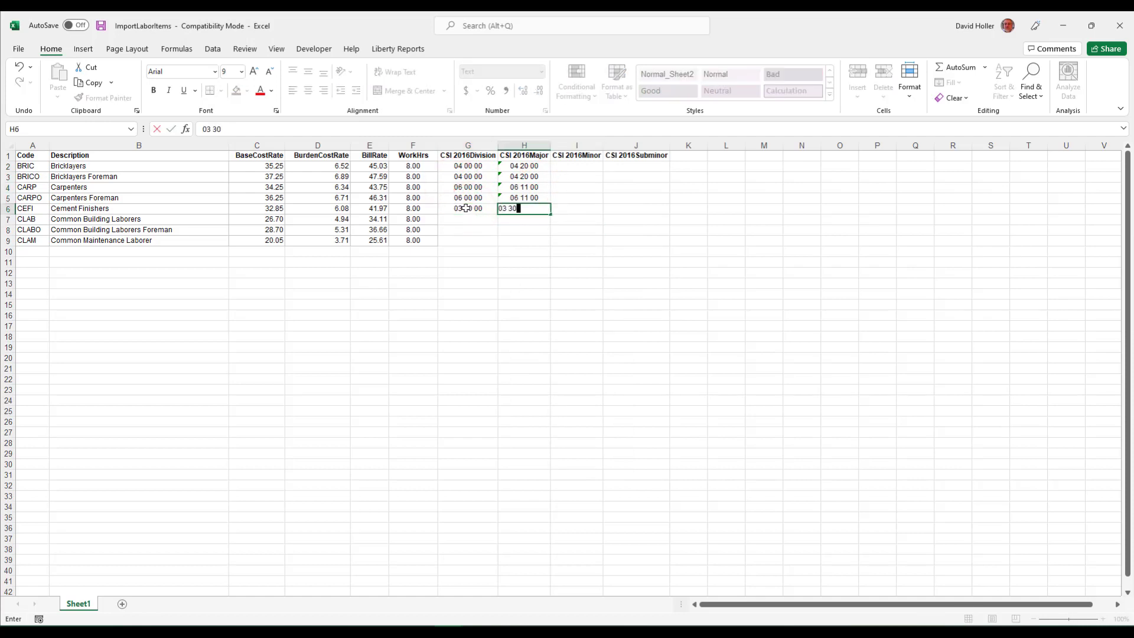
type(" 00")
left_click_drag(466, 209, 523, 229)
left_click(951, 82)
left_click(958, 99)
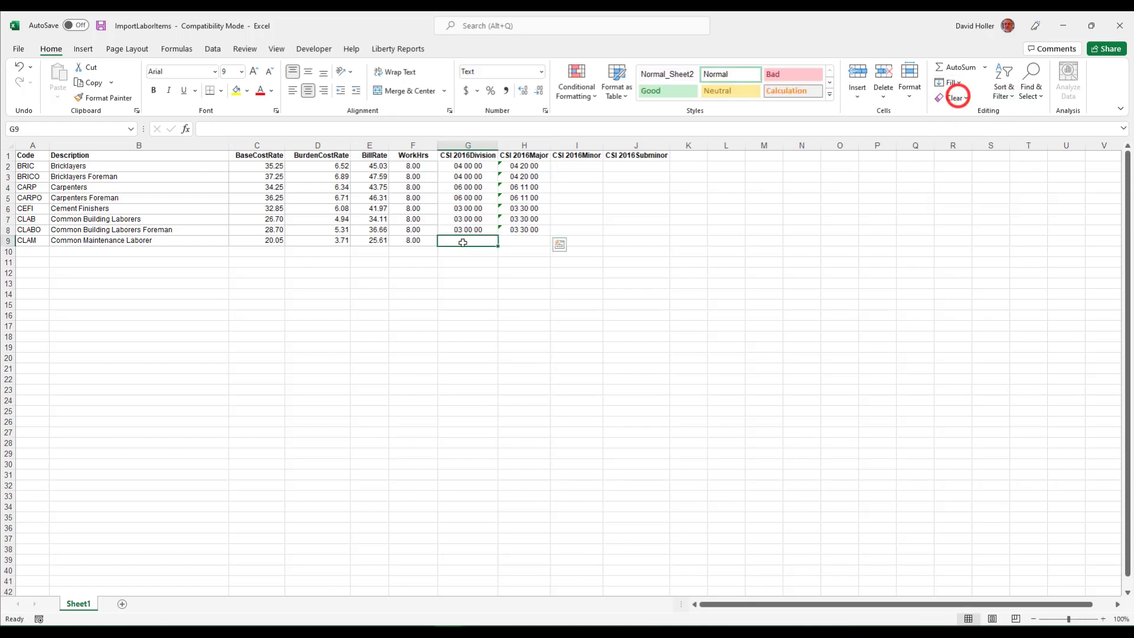
Enter division 01 00 00 and major code 01 74 00 for Common Maintenance Laborer in row 9.
left_click(463, 240)
type("01 00 00")
key("Tab")
type("01")
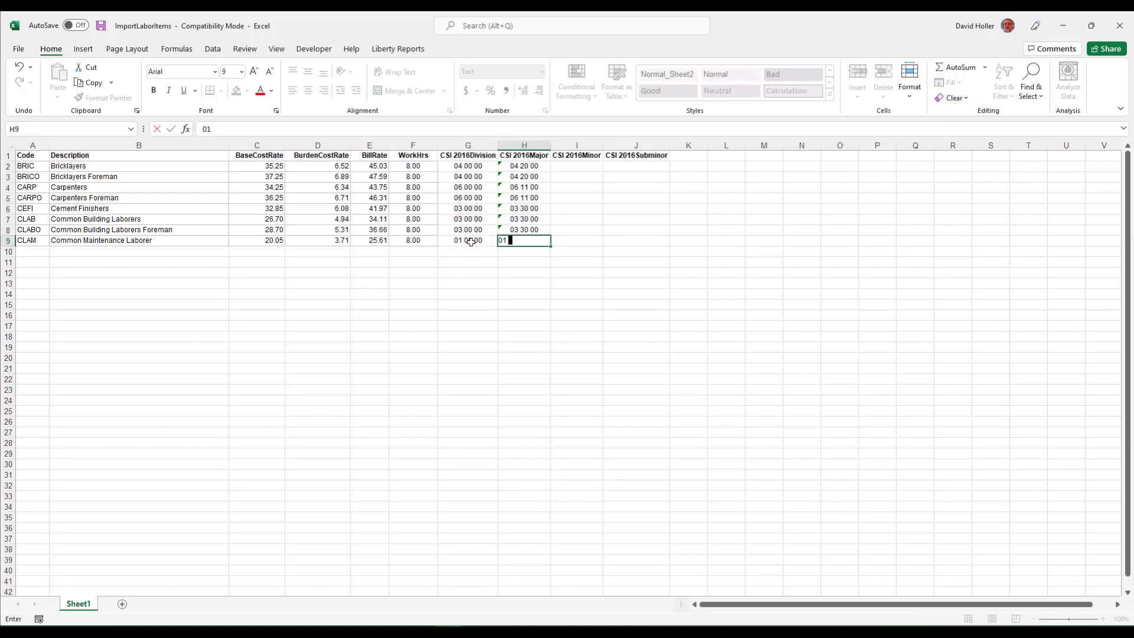
type(" 74 00")
key("Tab")
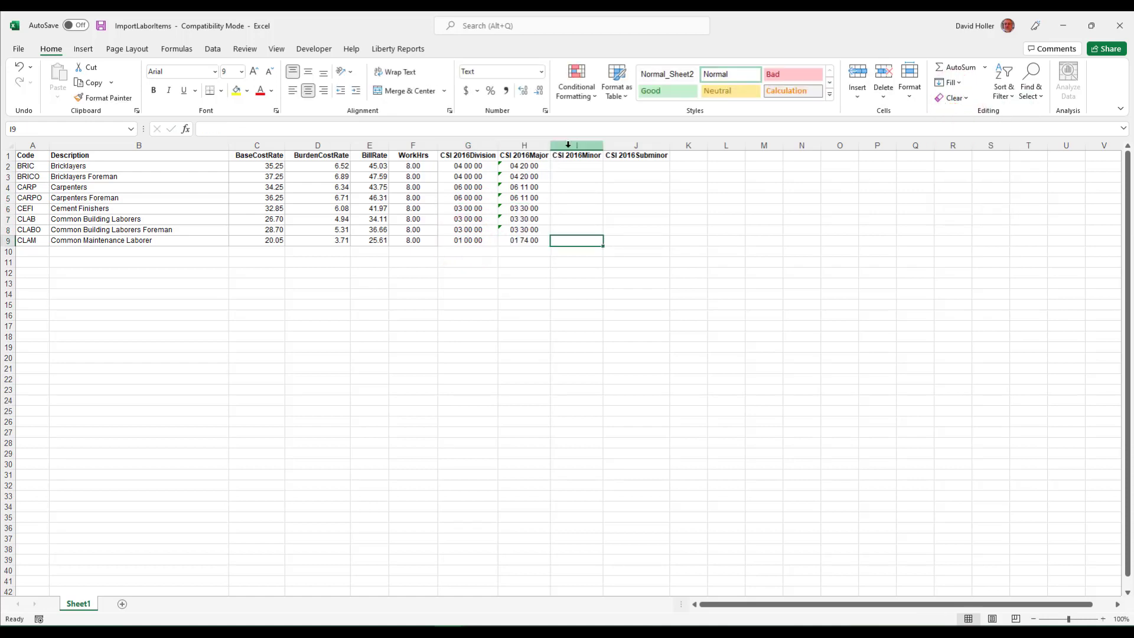
Delete the empty CSI 2016Minor and CSI 2016Subminor columns from the import sheet.
left_click_drag(568, 144, 623, 146)
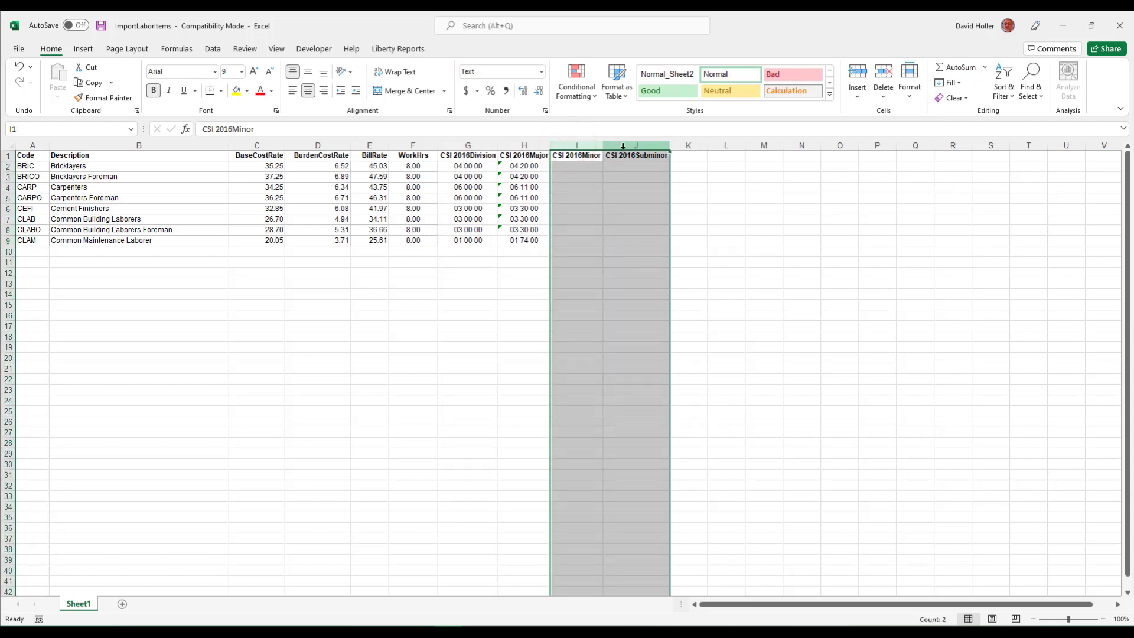
right_click(623, 146)
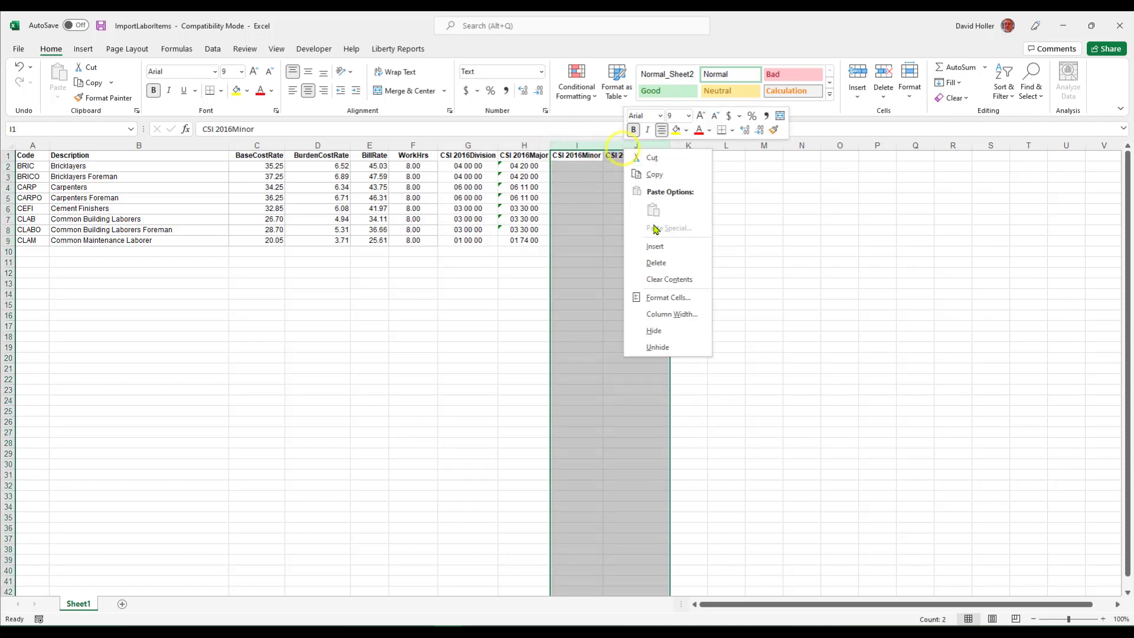
left_click(655, 260)
left_click(429, 432)
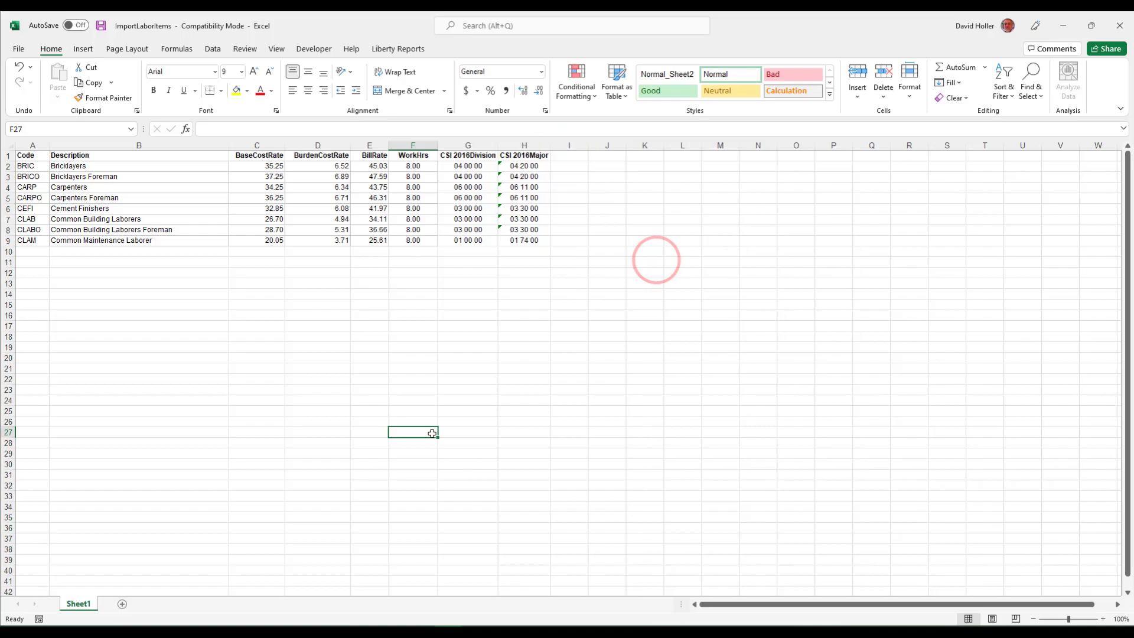
Save the ImportLaborItems workbook and close it.
left_click(19, 50)
left_click(19, 48)
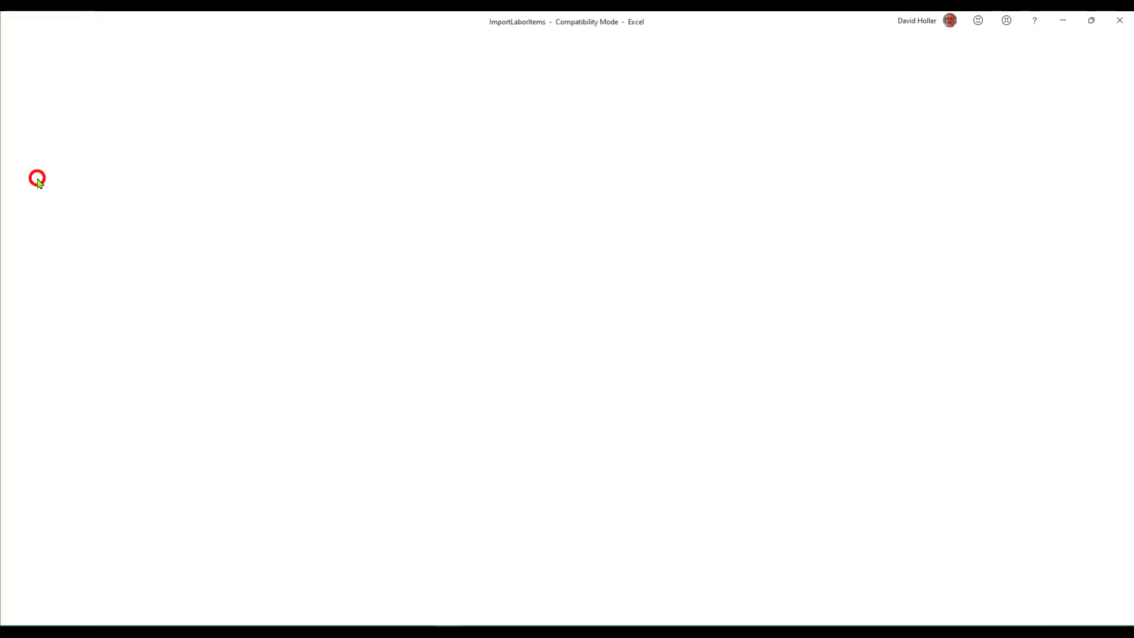
left_click(16, 47)
left_click(36, 319)
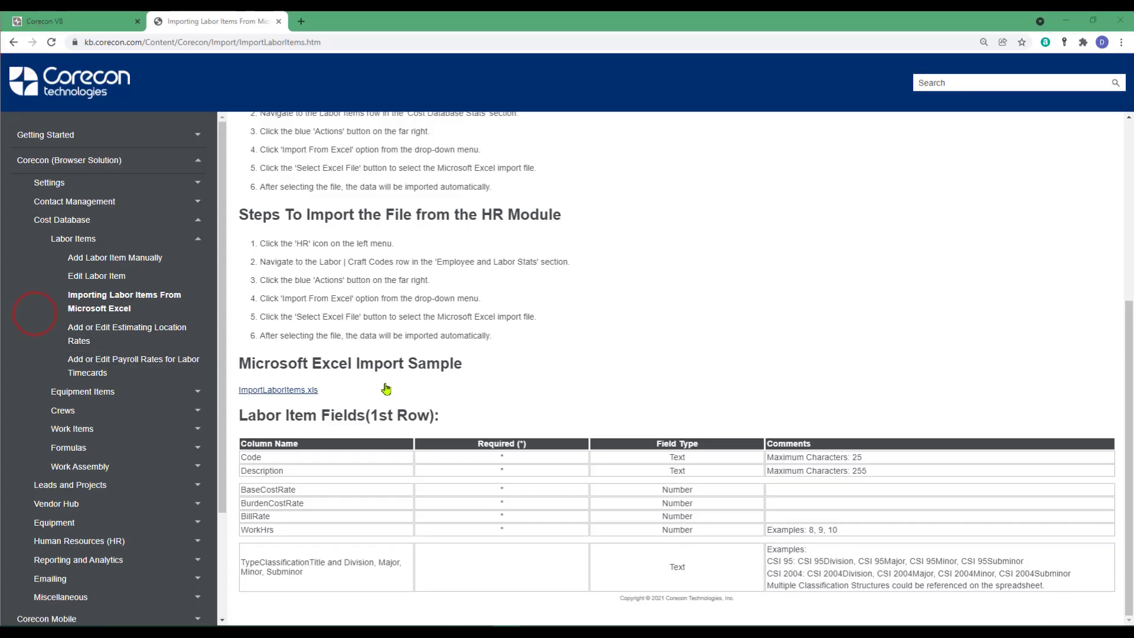
Switch to Corecon and import the ImportLaborItems Excel file into the Cost Database's Labor Items.
left_click(72, 21)
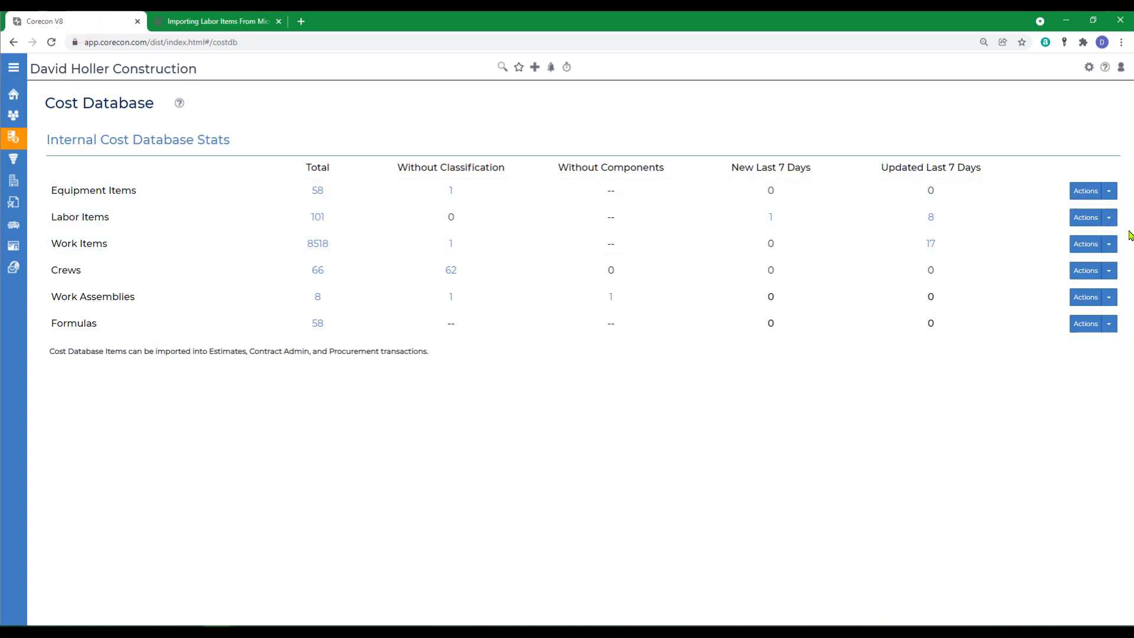
left_click(1110, 219)
left_click(1075, 254)
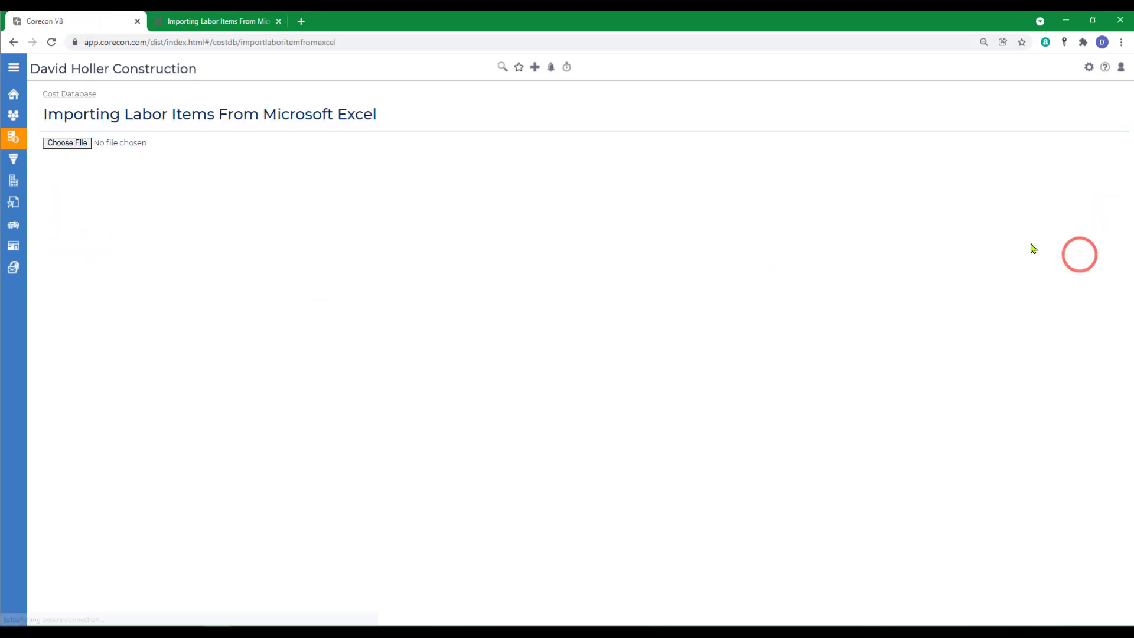
left_click(68, 142)
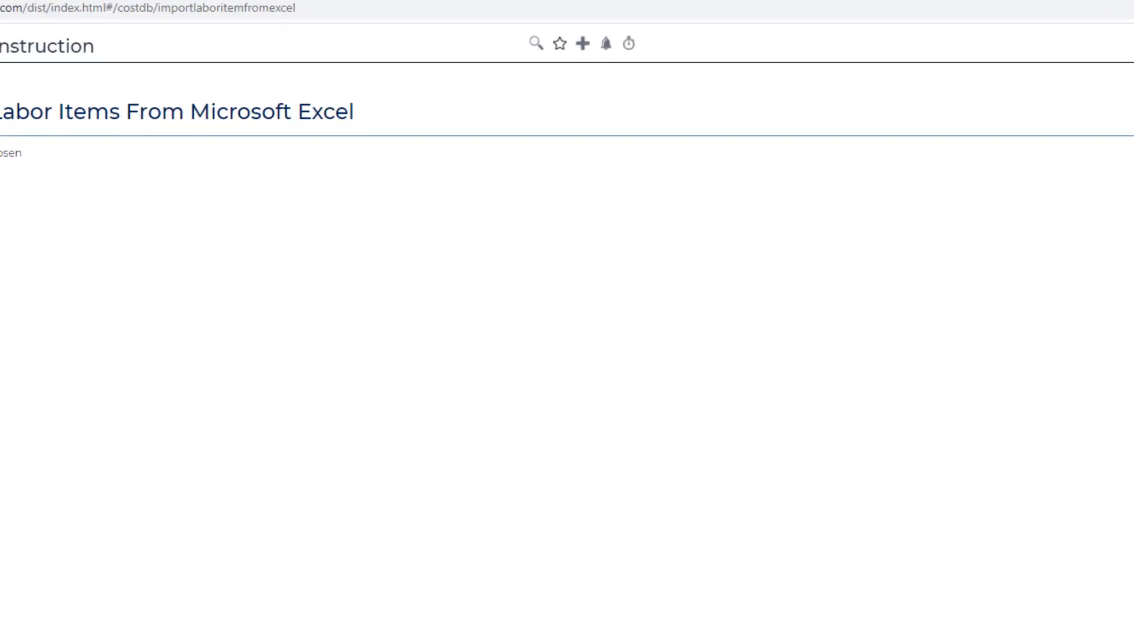
left_click(186, 115)
double_click(91, 112)
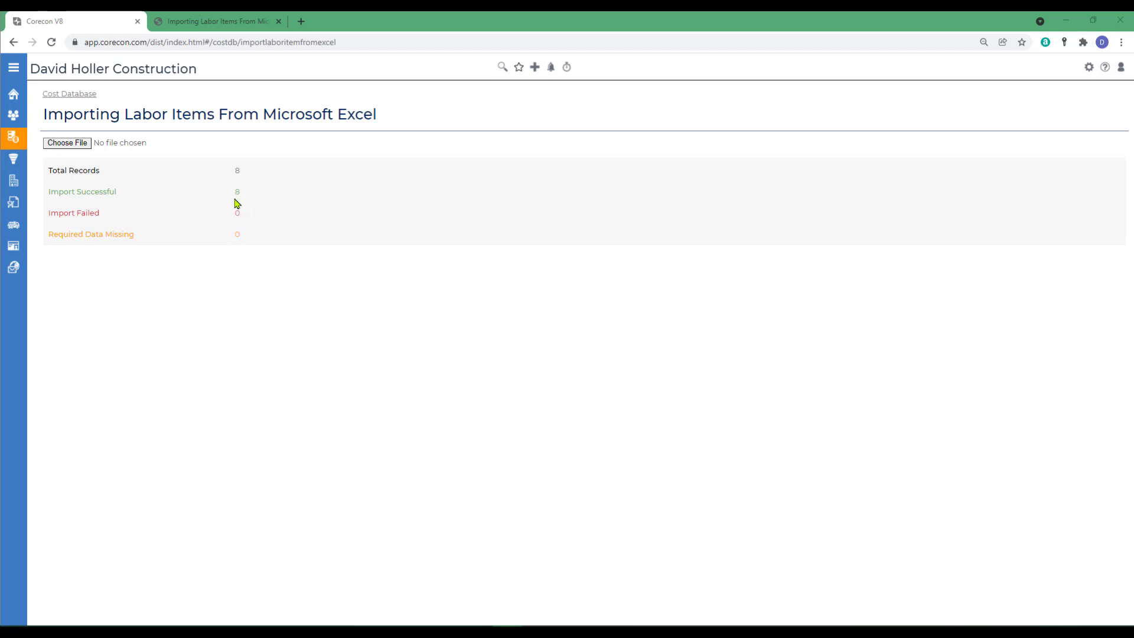
Open the Bricklayers item (BRIC) from the Cost Database's labor items and review its rates and classifications.
left_click(74, 98)
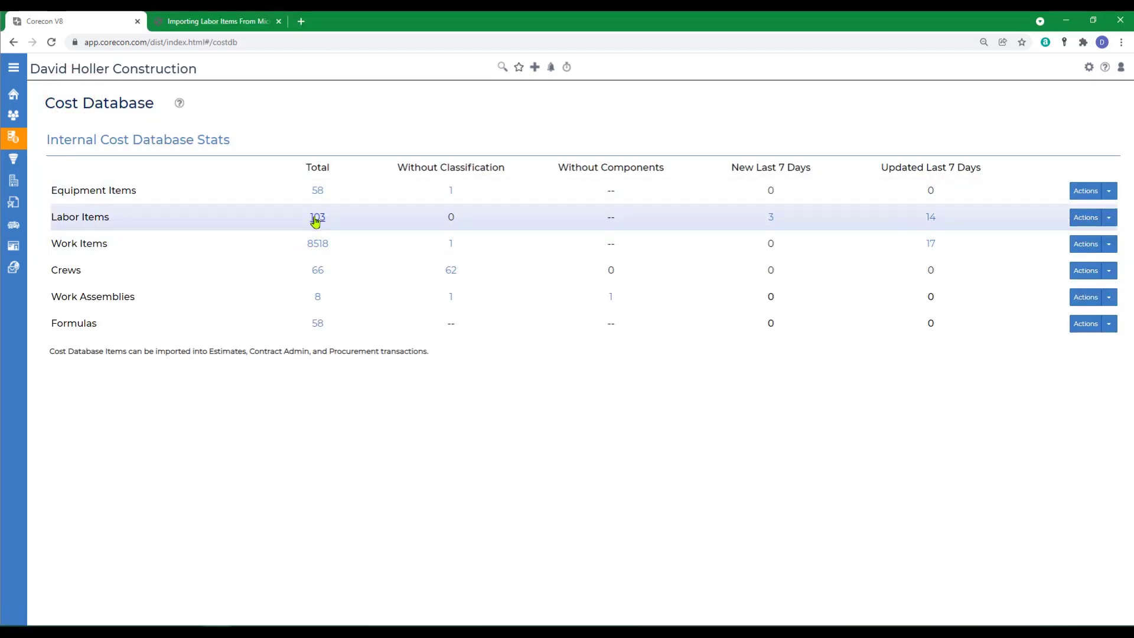
left_click(317, 219)
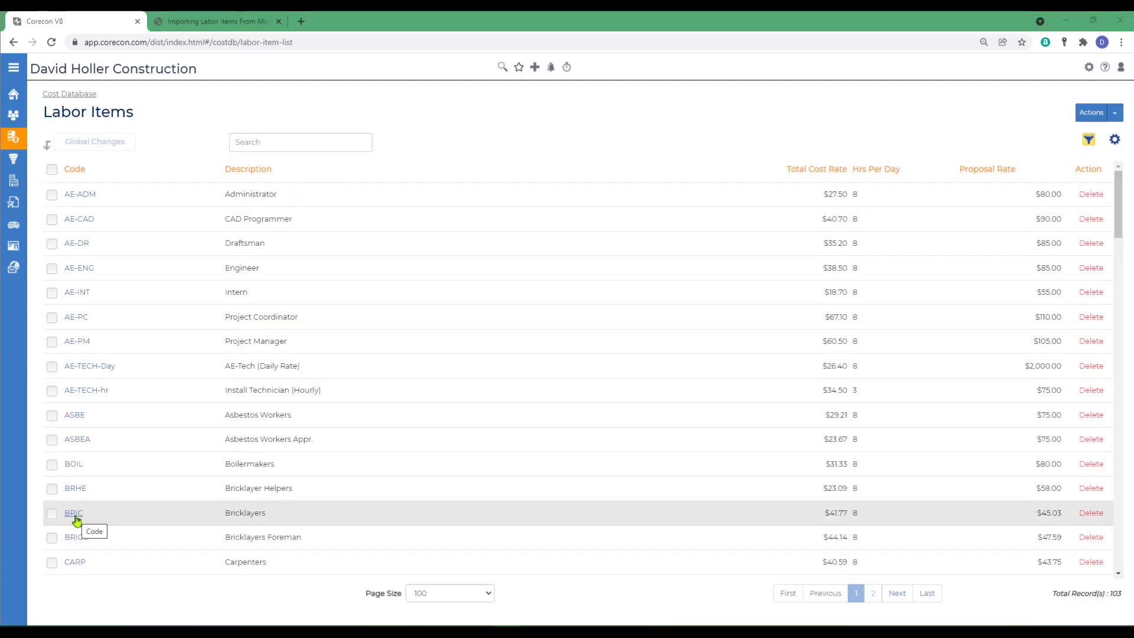
left_click(73, 513)
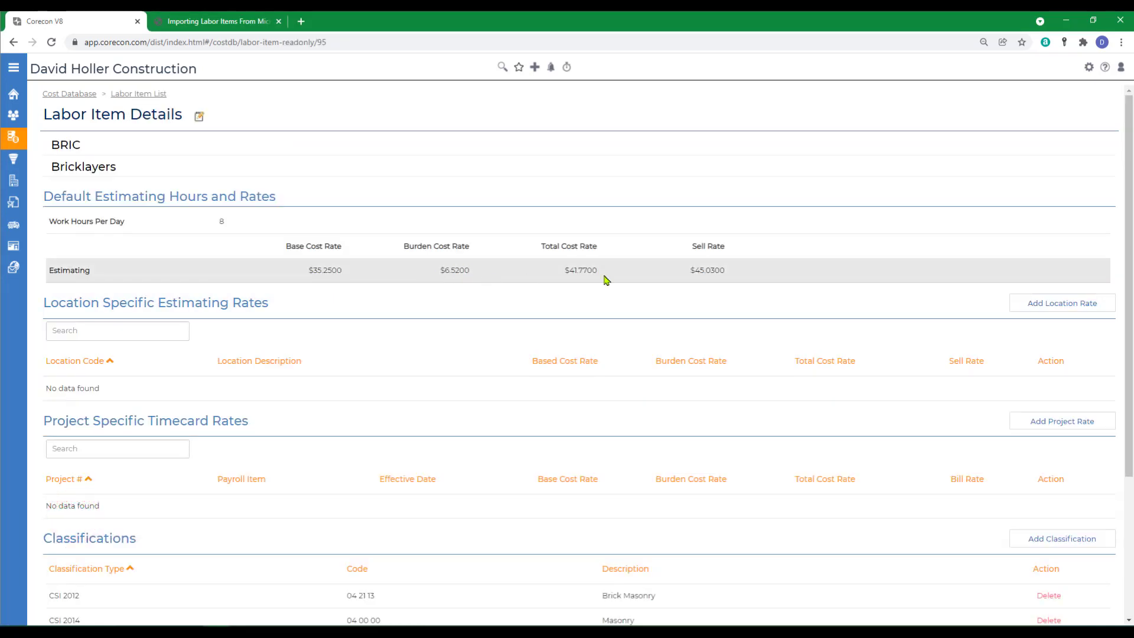
scroll(476, 405, "down", 1)
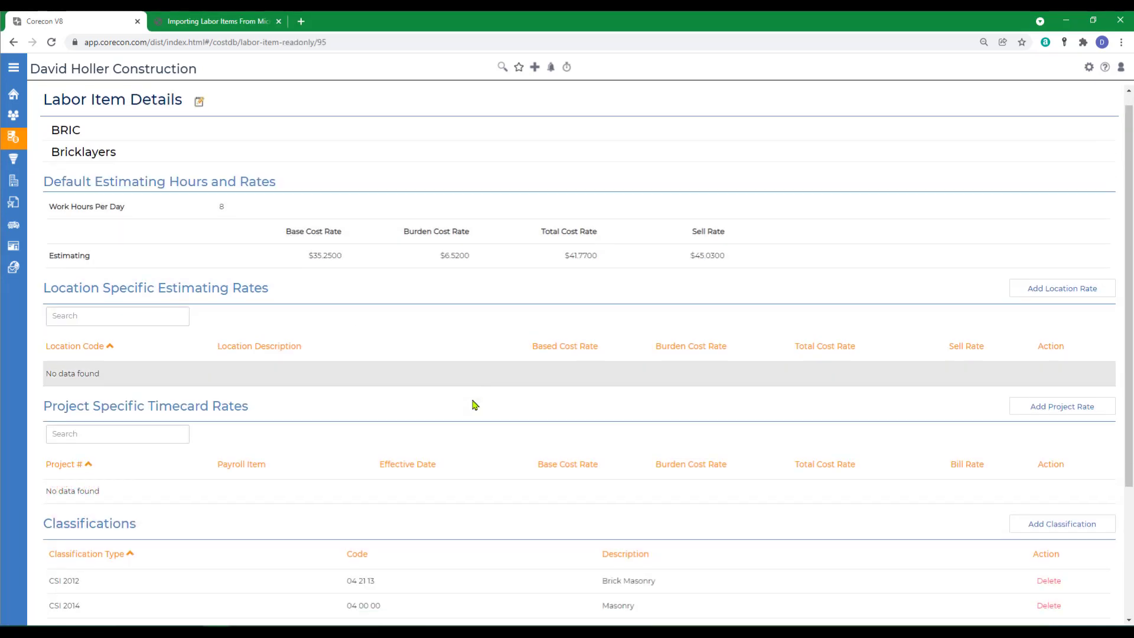
scroll(265, 502, "down", 2)
scroll(198, 178, "up", 3)
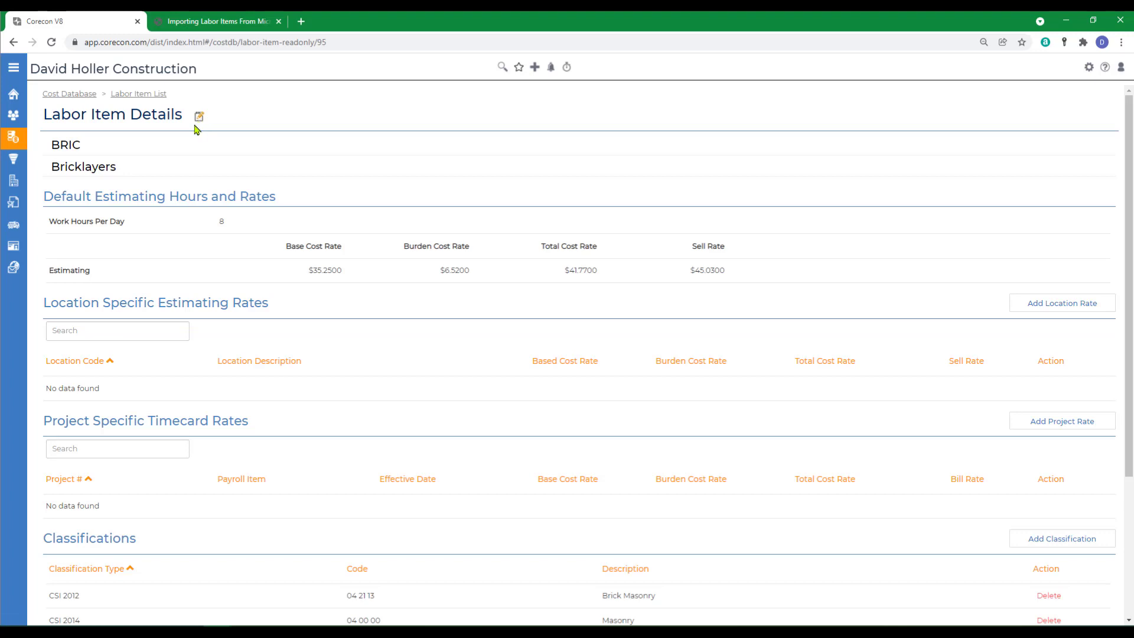
left_click_drag(80, 142, 50, 143)
Return to the labor item list, open Carpenters (CARP), and check its rates and classifications.
left_click(132, 96)
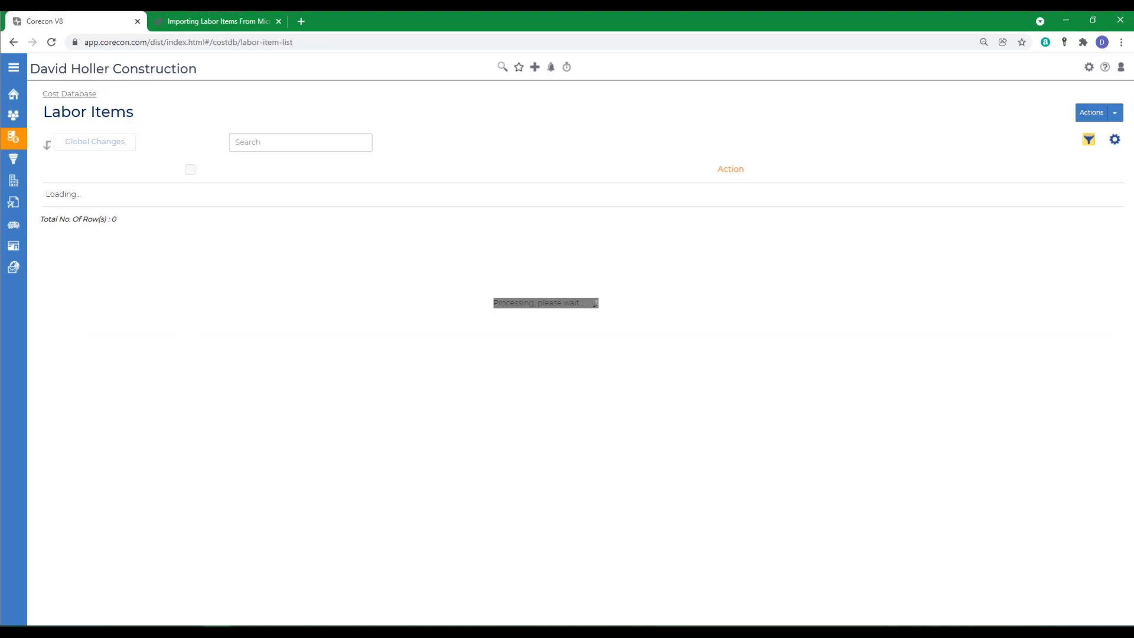
left_click(72, 424)
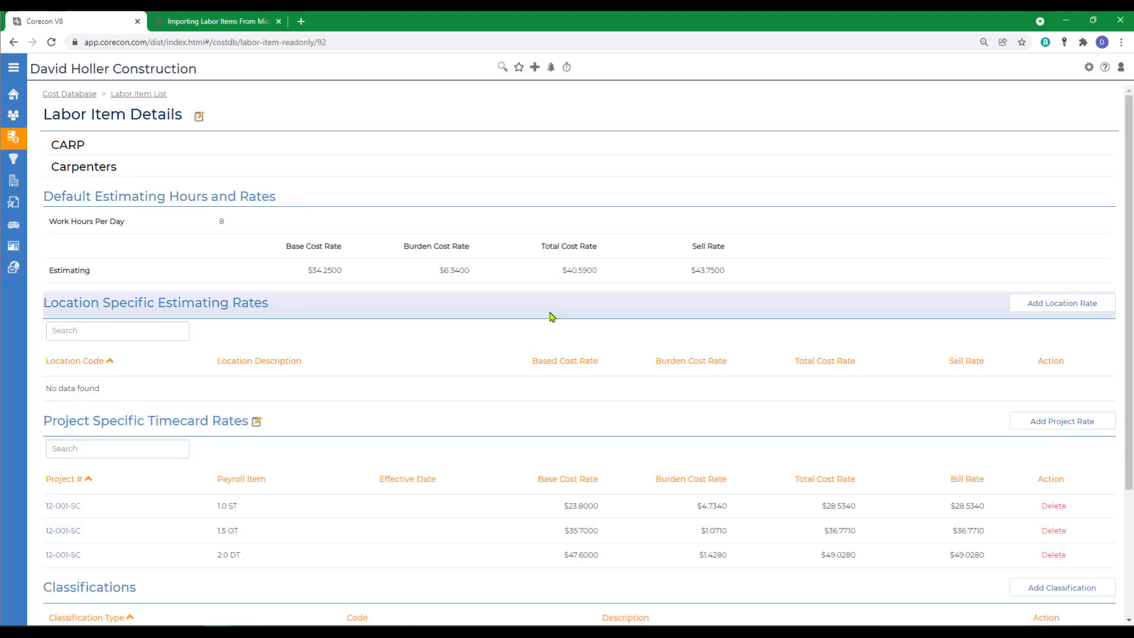
scroll(482, 296, "down", 2)
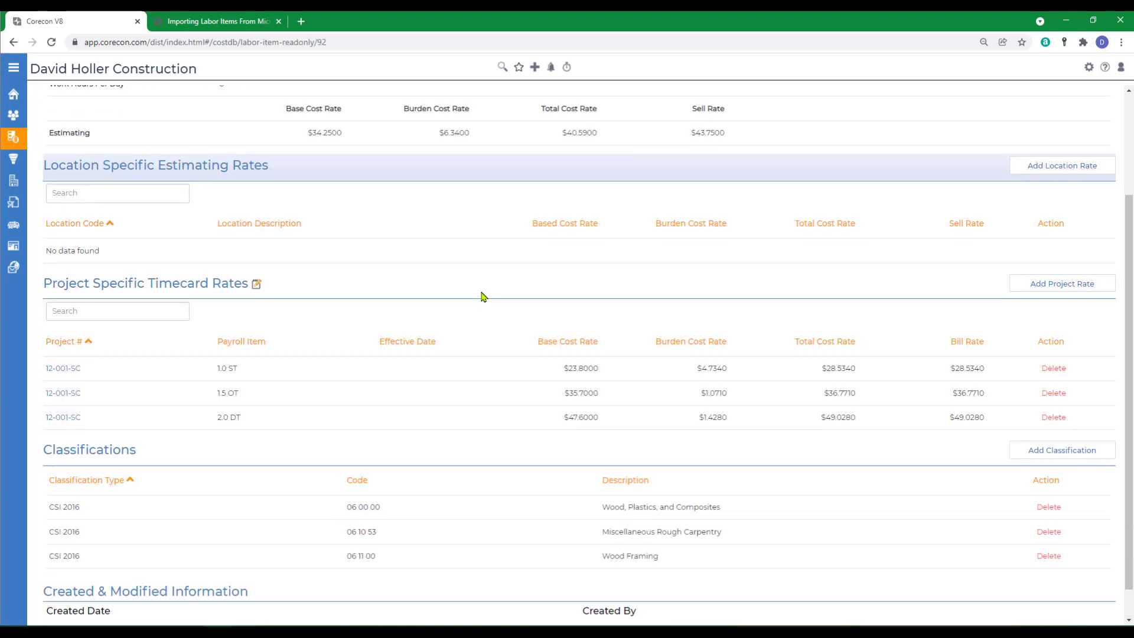
scroll(482, 295, "up", 2)
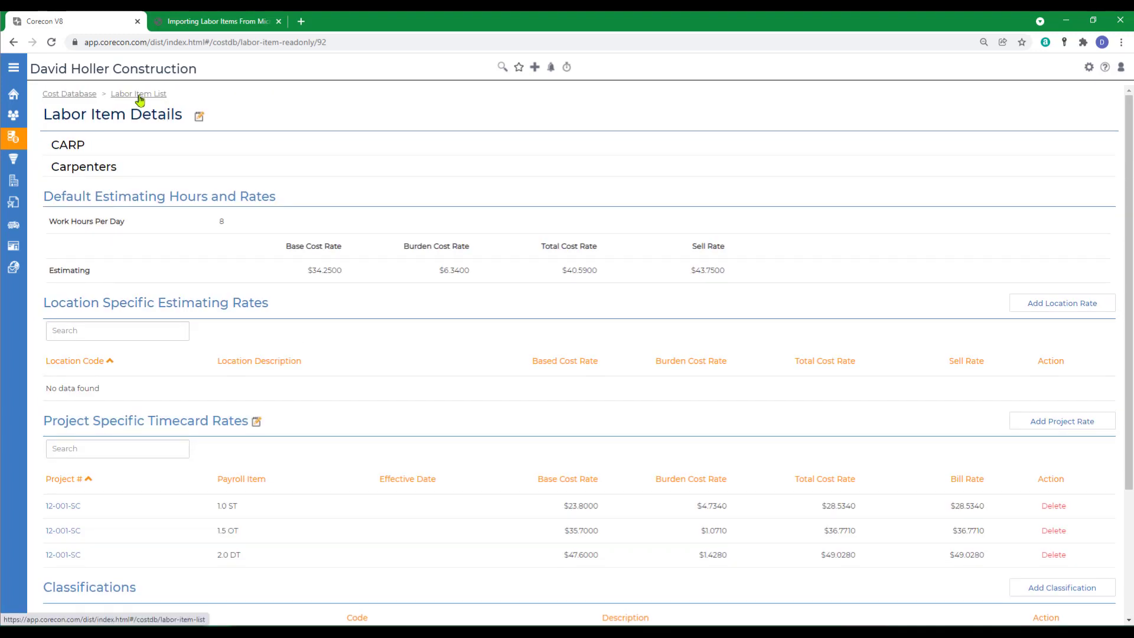
Go back to the labor item list and open the online help's Labor Items overview in the Cost Database section.
left_click(140, 96)
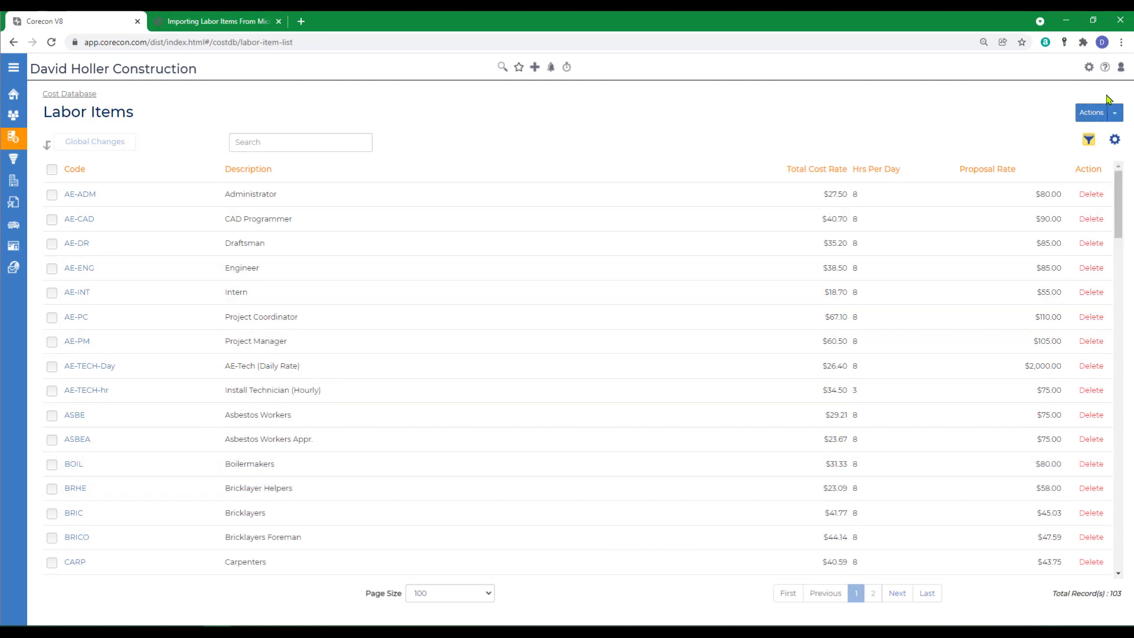
left_click(1104, 67)
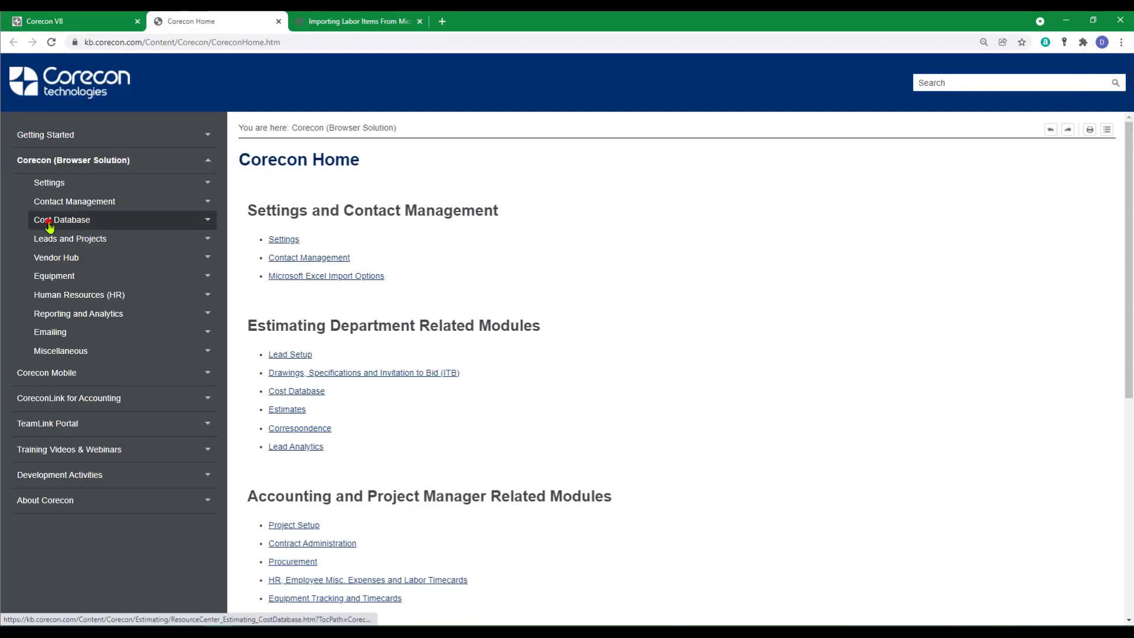
left_click(43, 222)
left_click(286, 358)
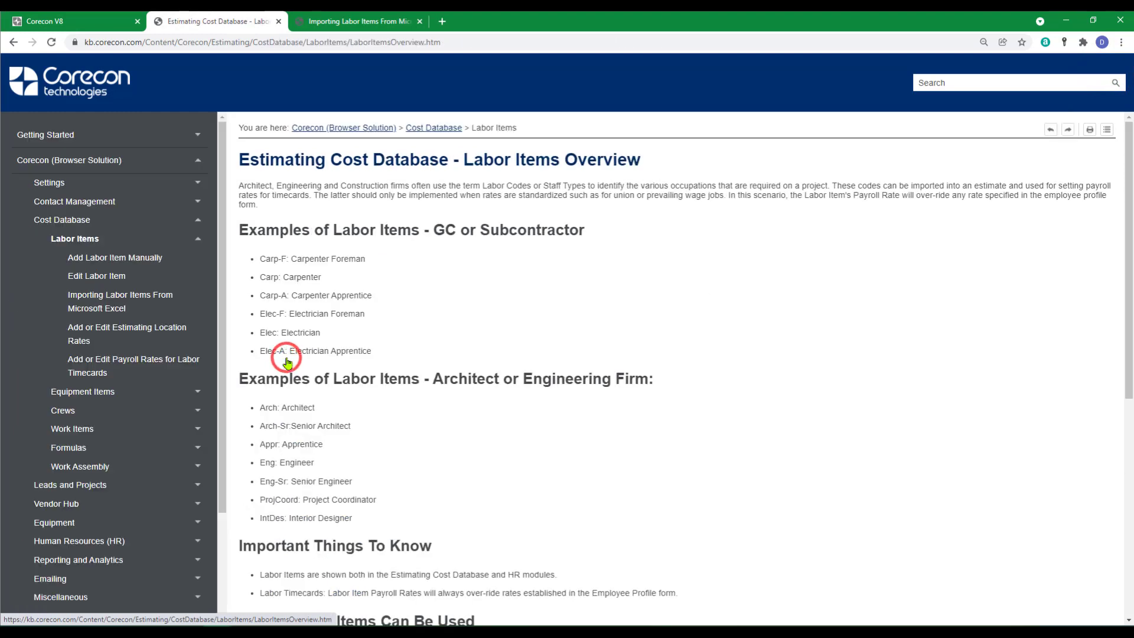